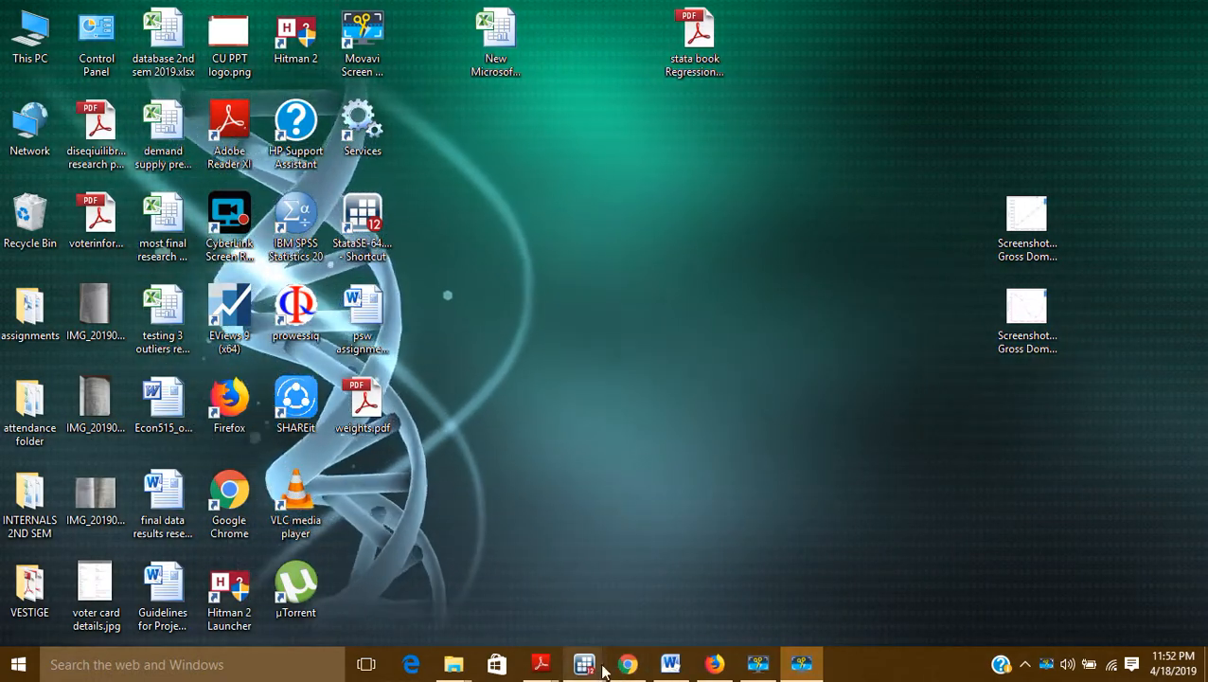
# Switch to Stata and view the company dataset in the Data Editor, then return to the results
pyautogui.moveTo(594, 668)
pyautogui.click(669, 594)
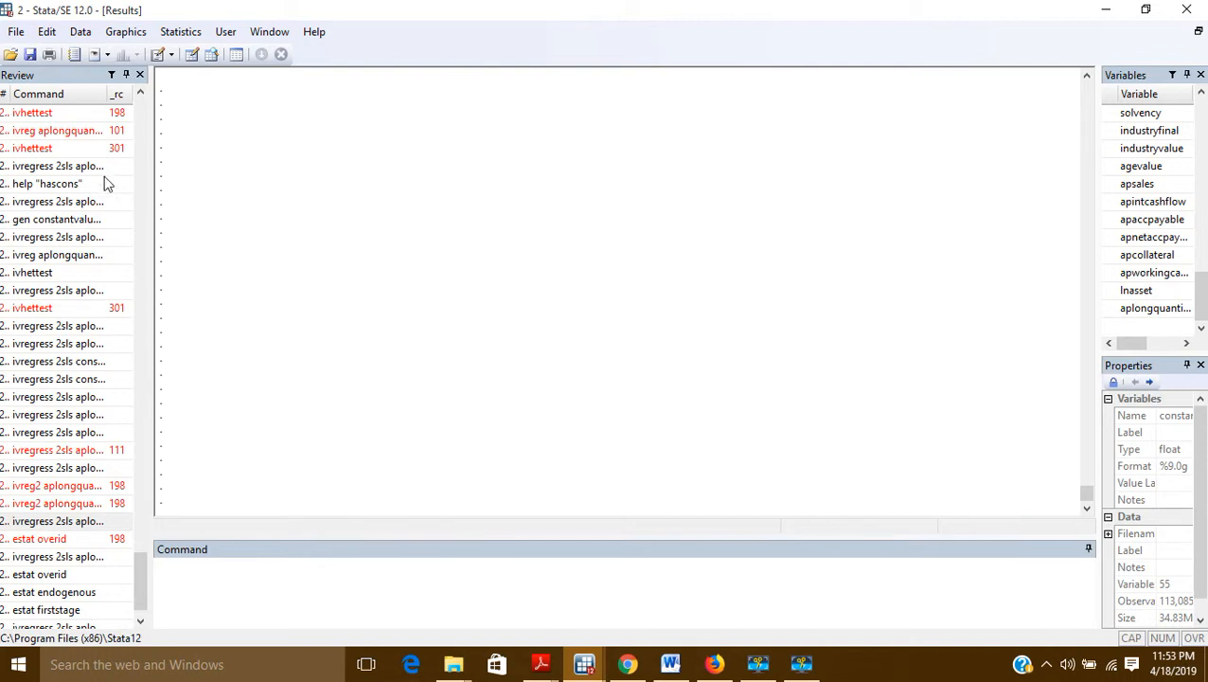
pyautogui.click(193, 54)
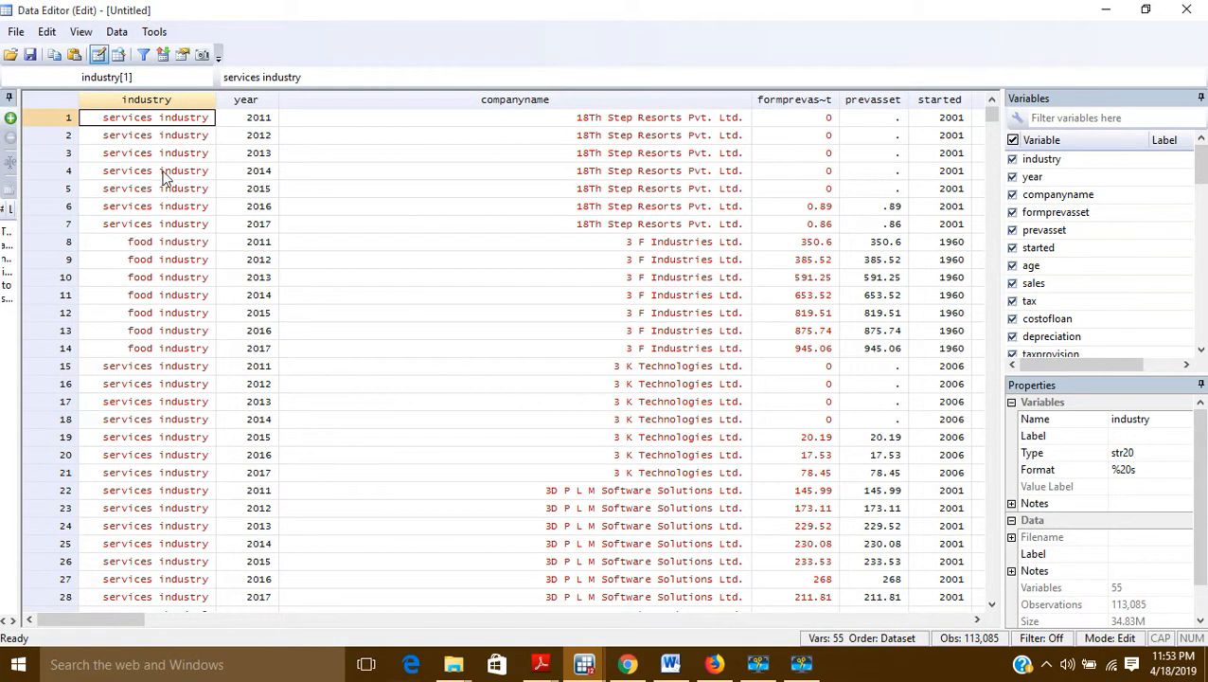
pyautogui.click(1105, 9)
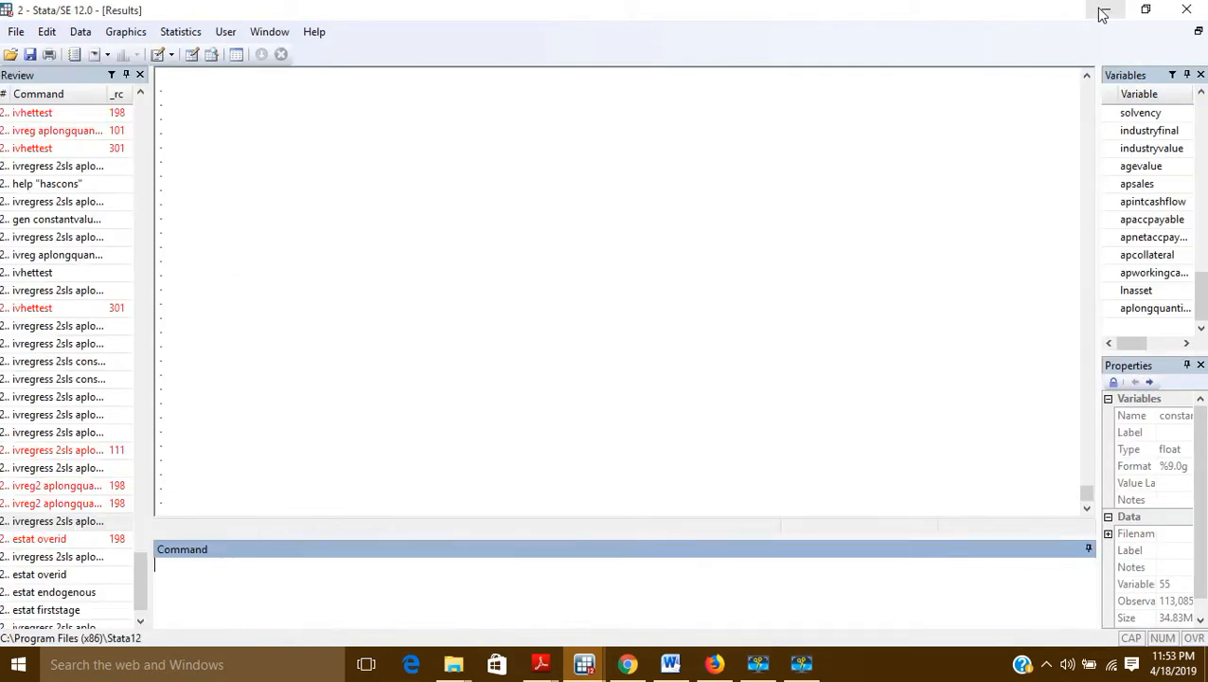
# Recall the ivregress 2sls command regressing aplongquantity on apintcashflow, apsales, returnonasset, assetgrowth and apaccpayable, instrumenting apnetaccpayable with apcollateral, intcoverratio, solvency and lnasset
pyautogui.click(183, 572)
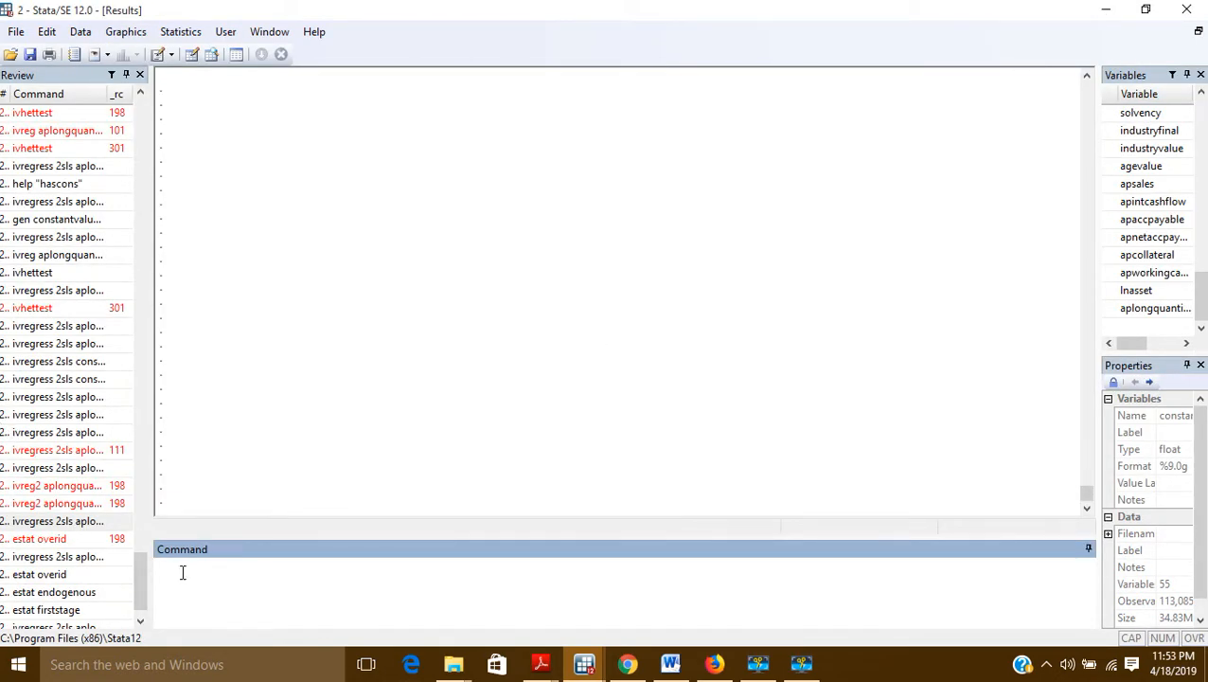
pyautogui.moveTo(140, 587); pyautogui.dragTo(137, 615)
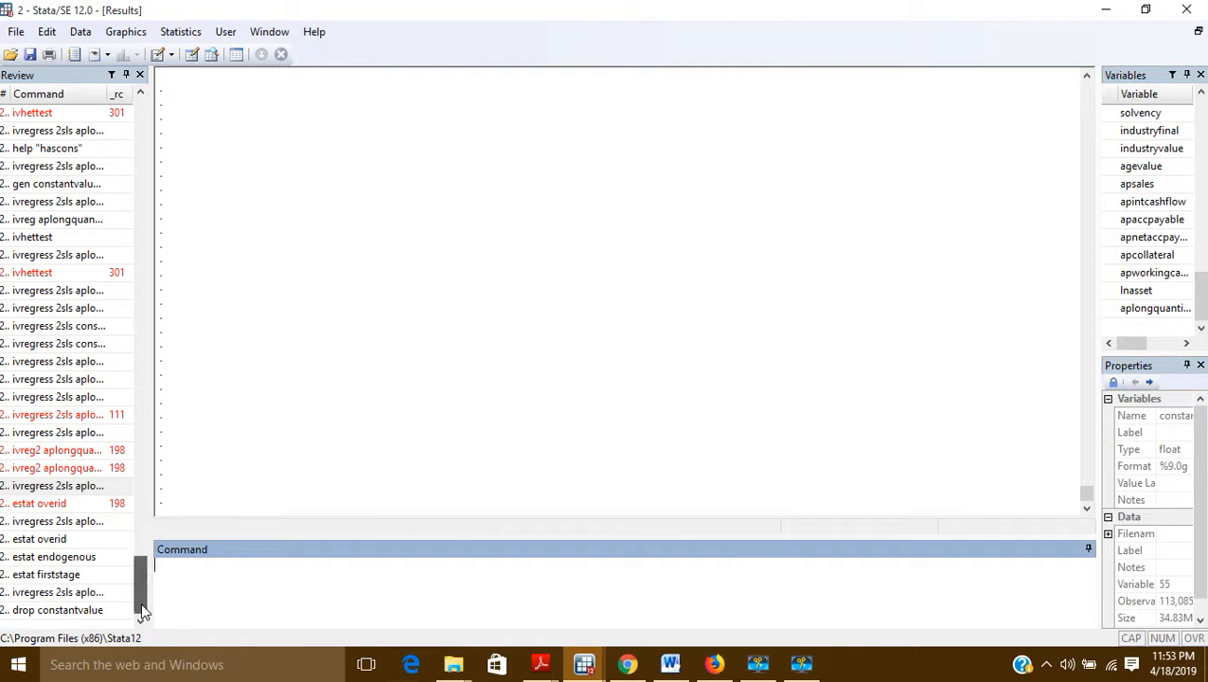
pyautogui.click(57, 592)
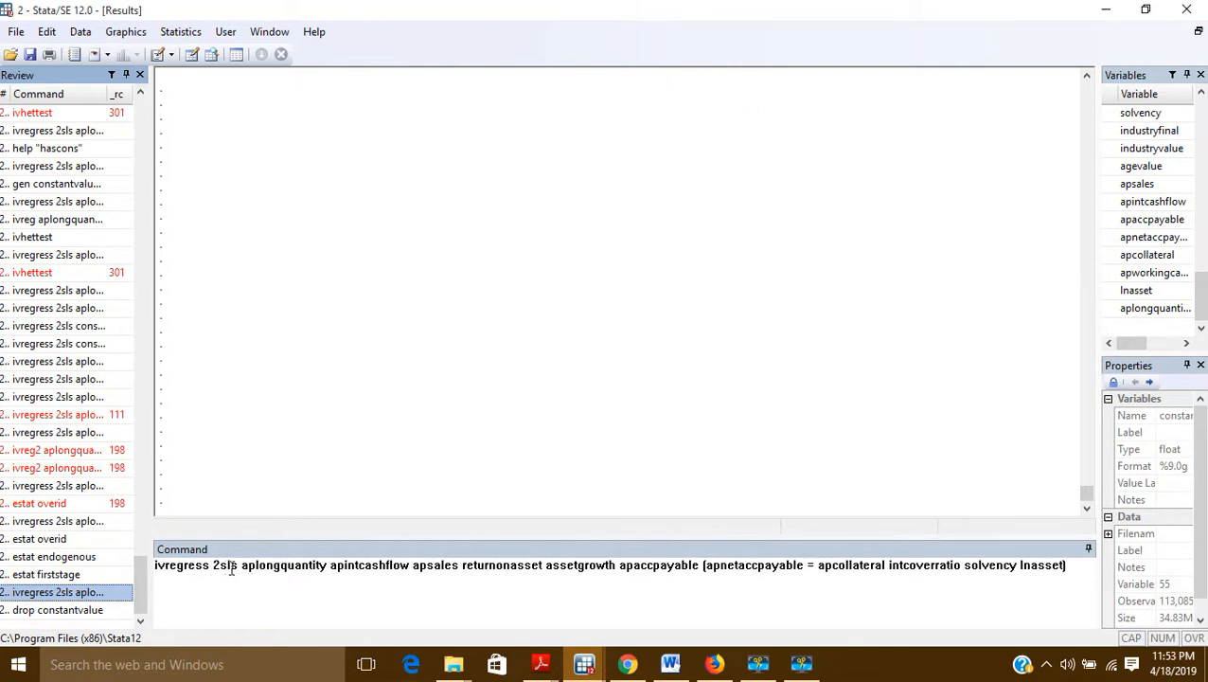
pyautogui.moveTo(244, 565); pyautogui.dragTo(327, 565)
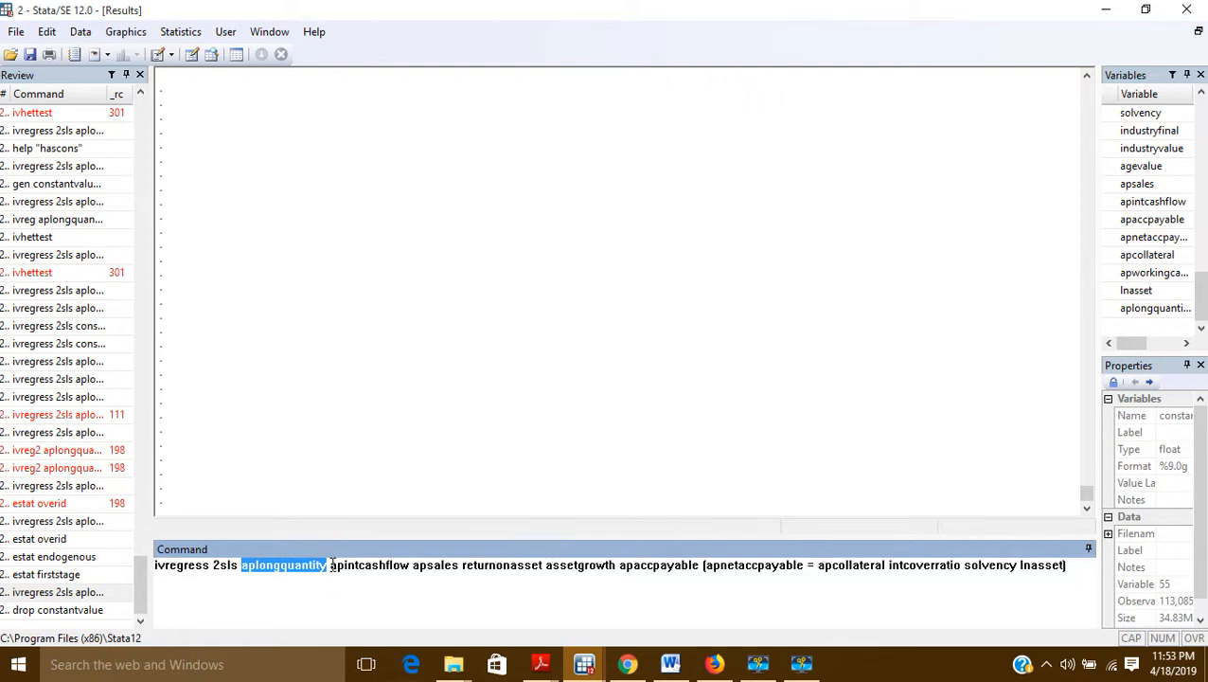
pyautogui.moveTo(330, 566); pyautogui.dragTo(411, 581)
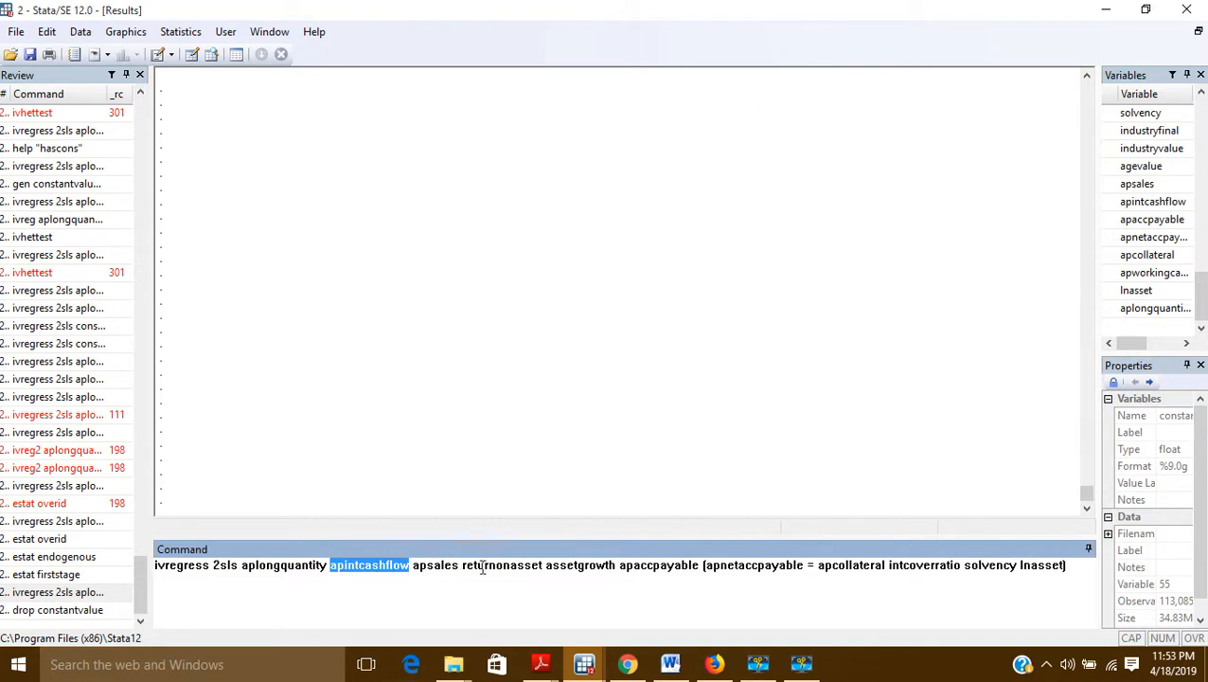
pyautogui.moveTo(700, 566); pyautogui.dragTo(330, 569)
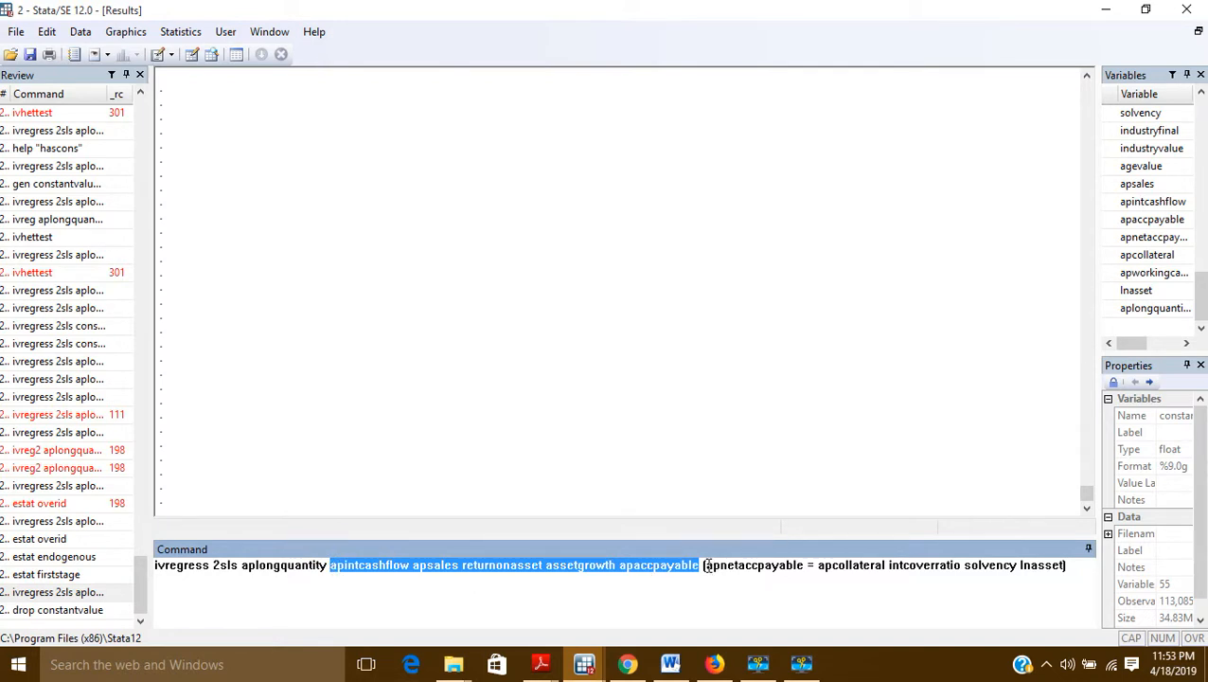
pyautogui.moveTo(705, 566); pyautogui.dragTo(1065, 566)
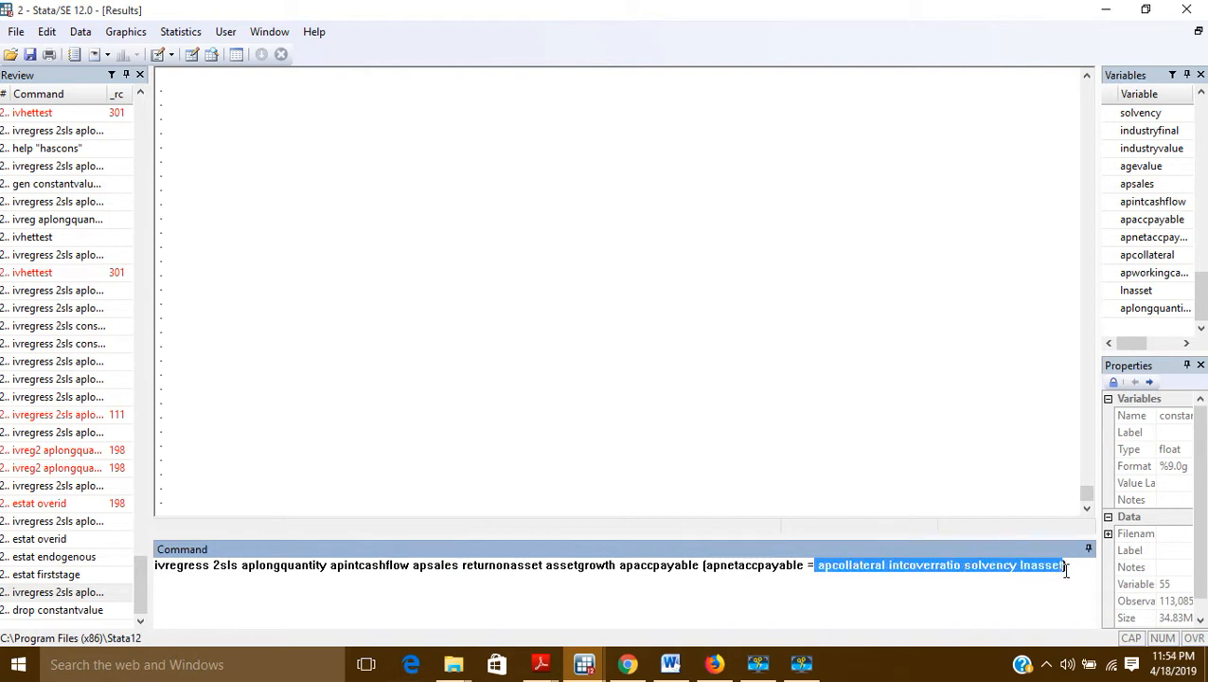
pyautogui.click(1065, 566)
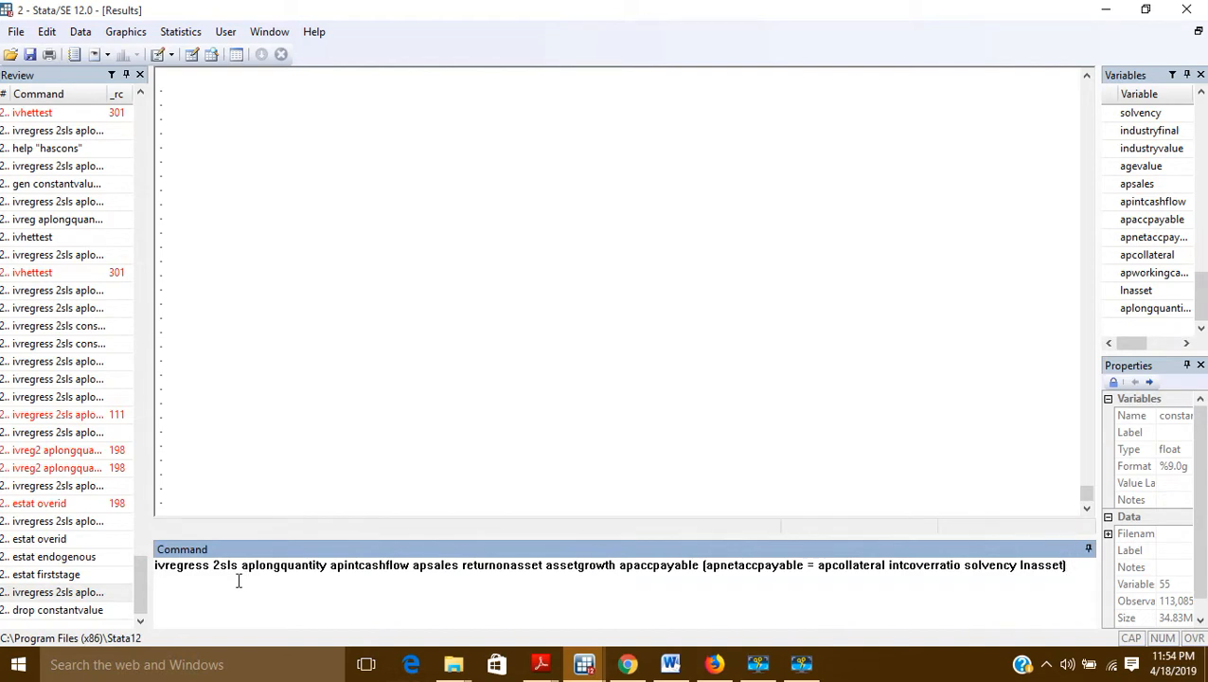
# Run the recalled two-stage least squares regression and examine the _cons term in its coefficient table
pyautogui.press('Return')
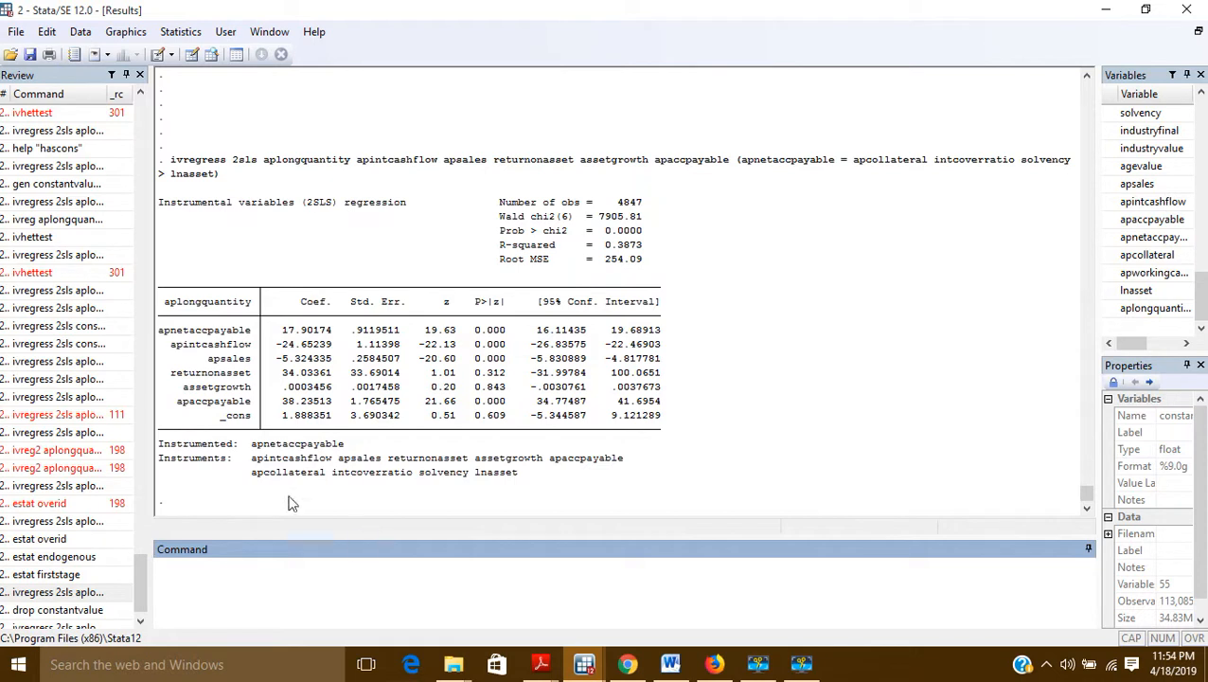
pyautogui.moveTo(218, 422); pyautogui.dragTo(331, 426)
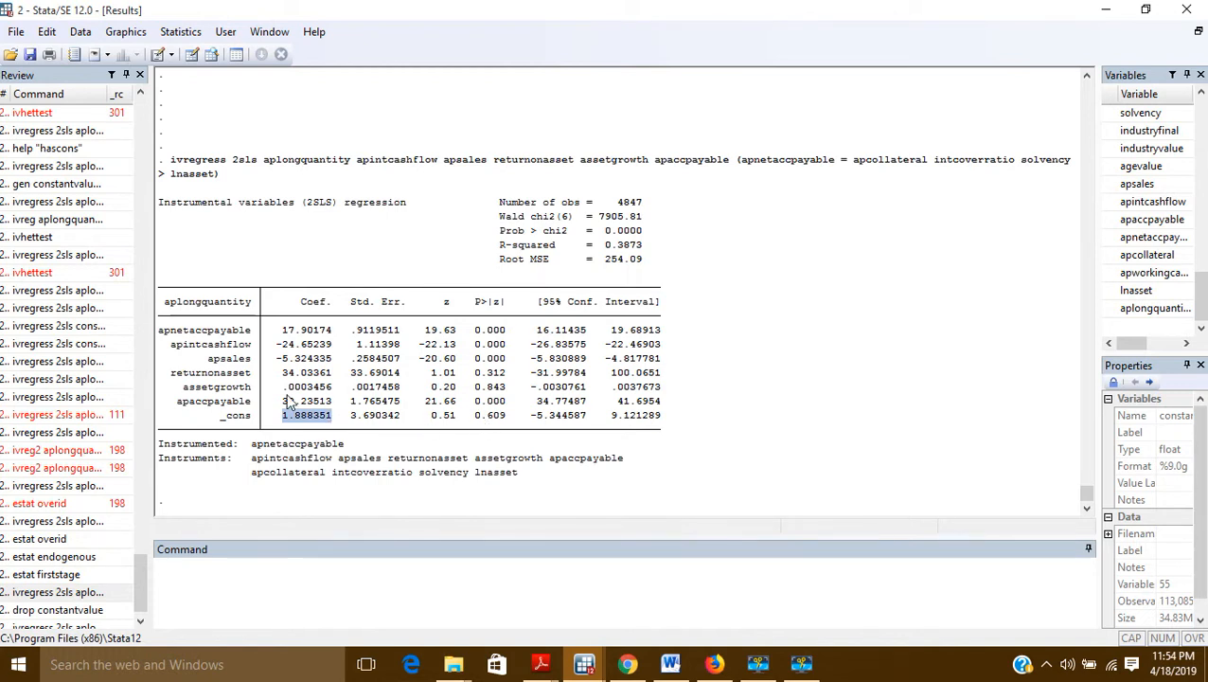
pyautogui.scroll(1, 292, 403)
pyautogui.scroll(-1, 292, 402)
pyautogui.moveTo(219, 421); pyautogui.dragTo(246, 429)
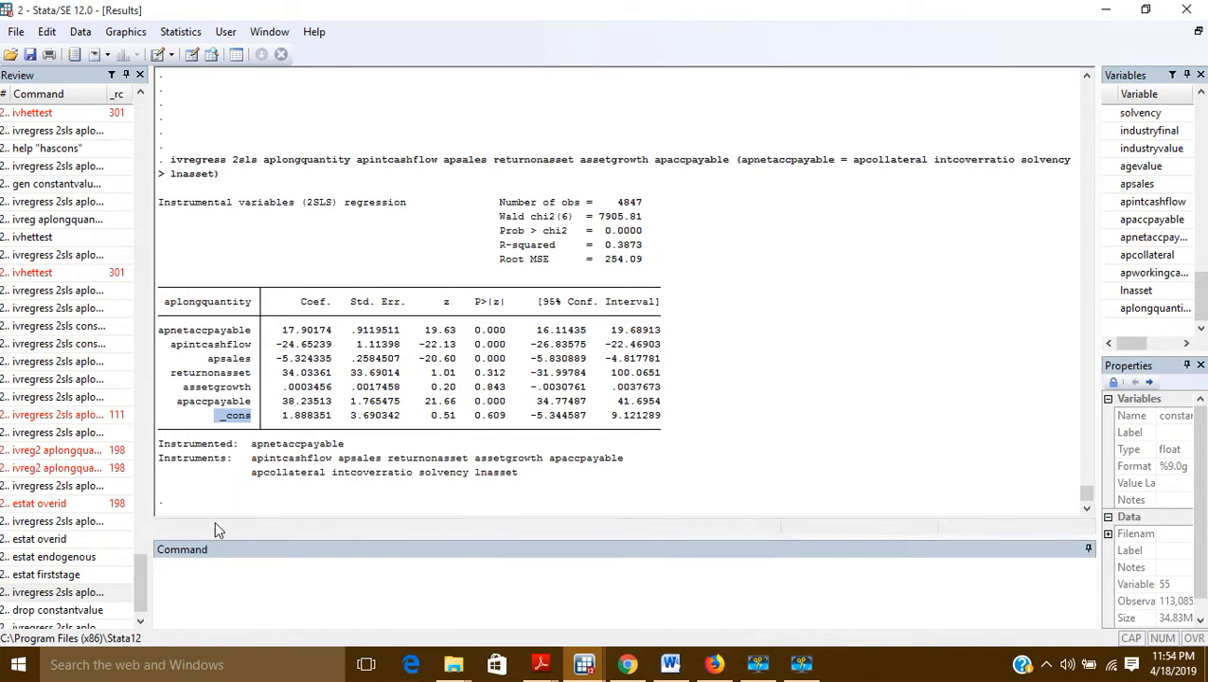
# Generate a new variable constantvalue equal to 1 divided by prevasset
pyautogui.click(186, 575)
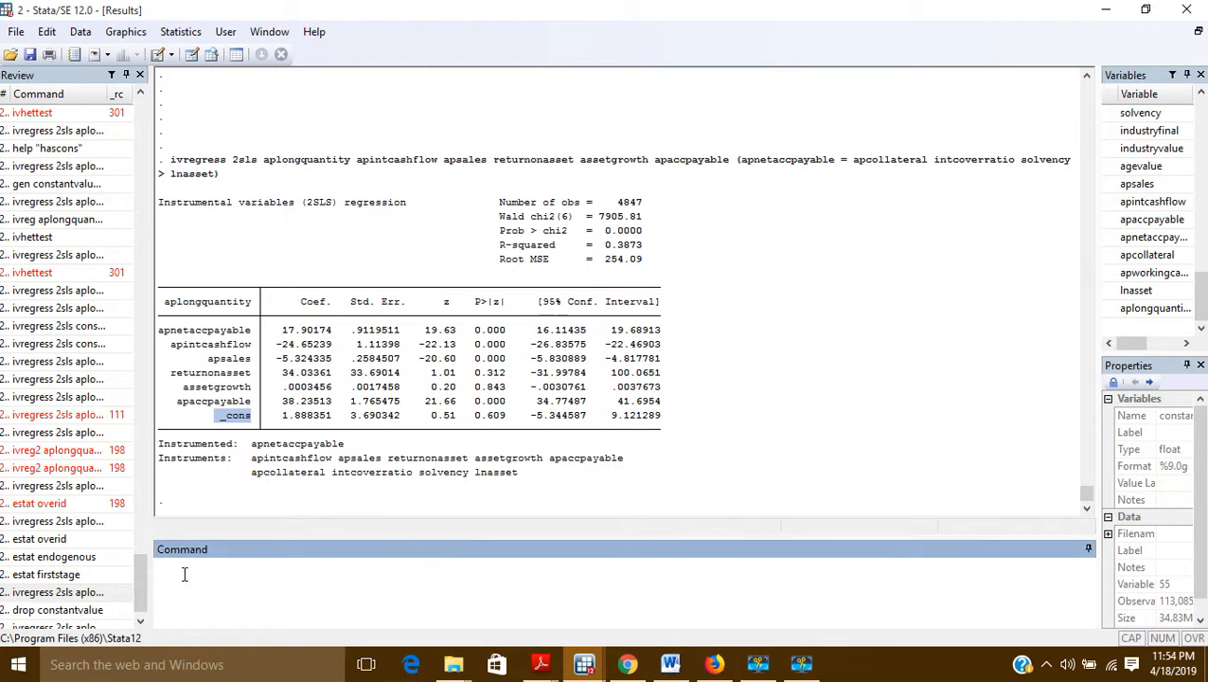
pyautogui.write('gen constantvalue=1')
pyautogui.click(181, 568)
pyautogui.write('/')
pyautogui.press('BackSpace')
pyautogui.click(302, 564)
pyautogui.write('/')
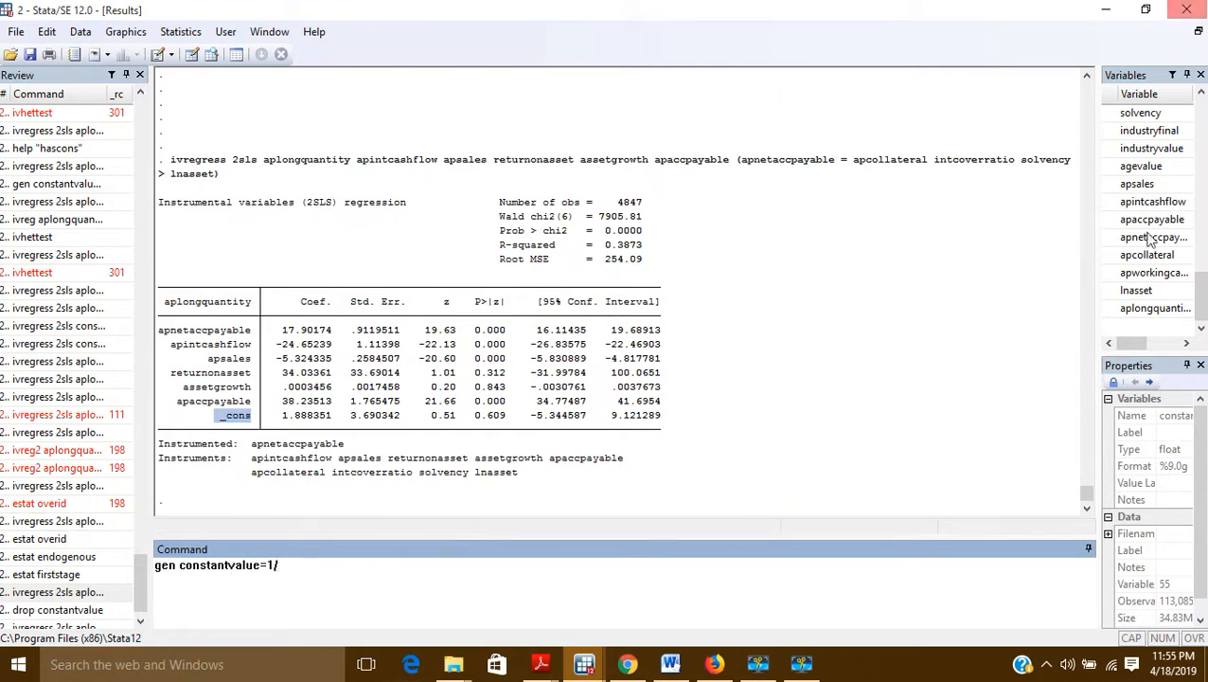
pyautogui.moveTo(1201, 299); pyautogui.dragTo(1200, 118)
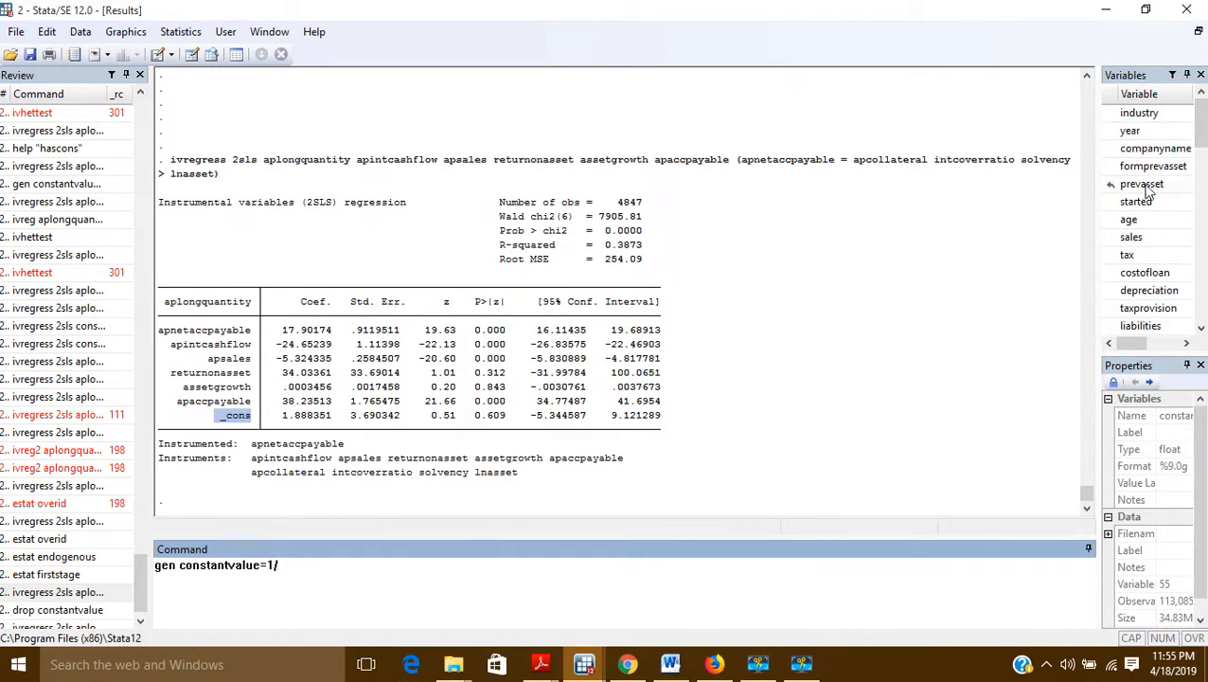
pyautogui.doubleClick(1141, 185)
pyautogui.click(353, 566)
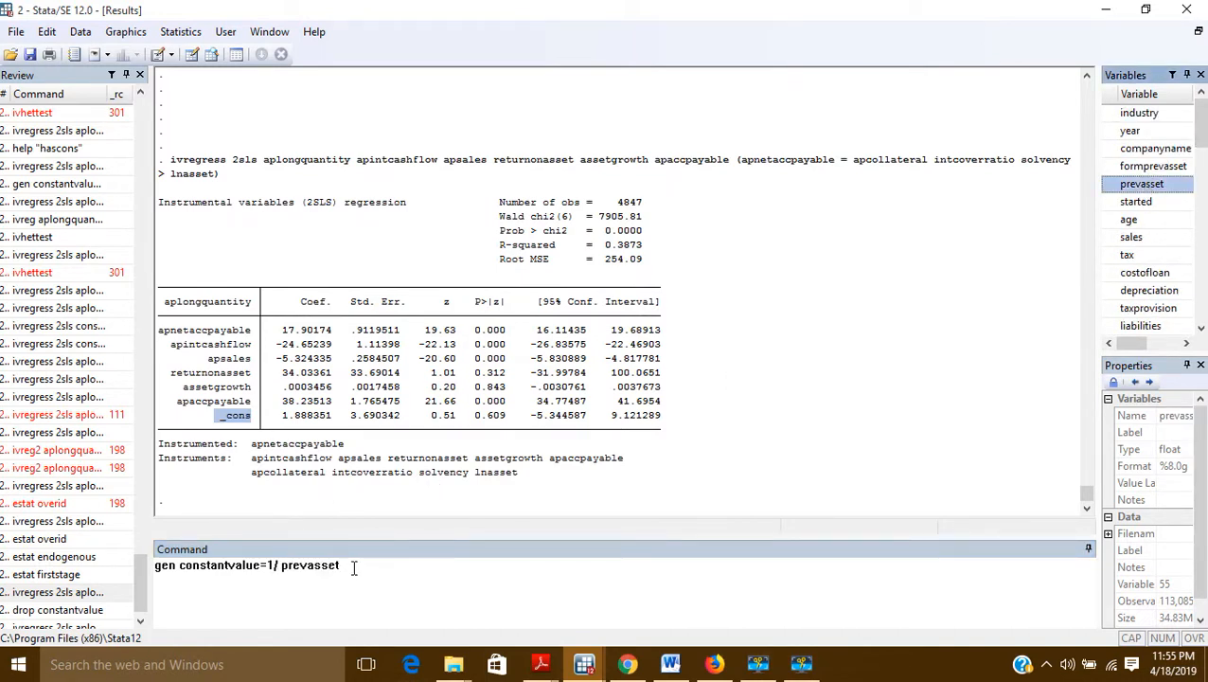
pyautogui.press('Return')
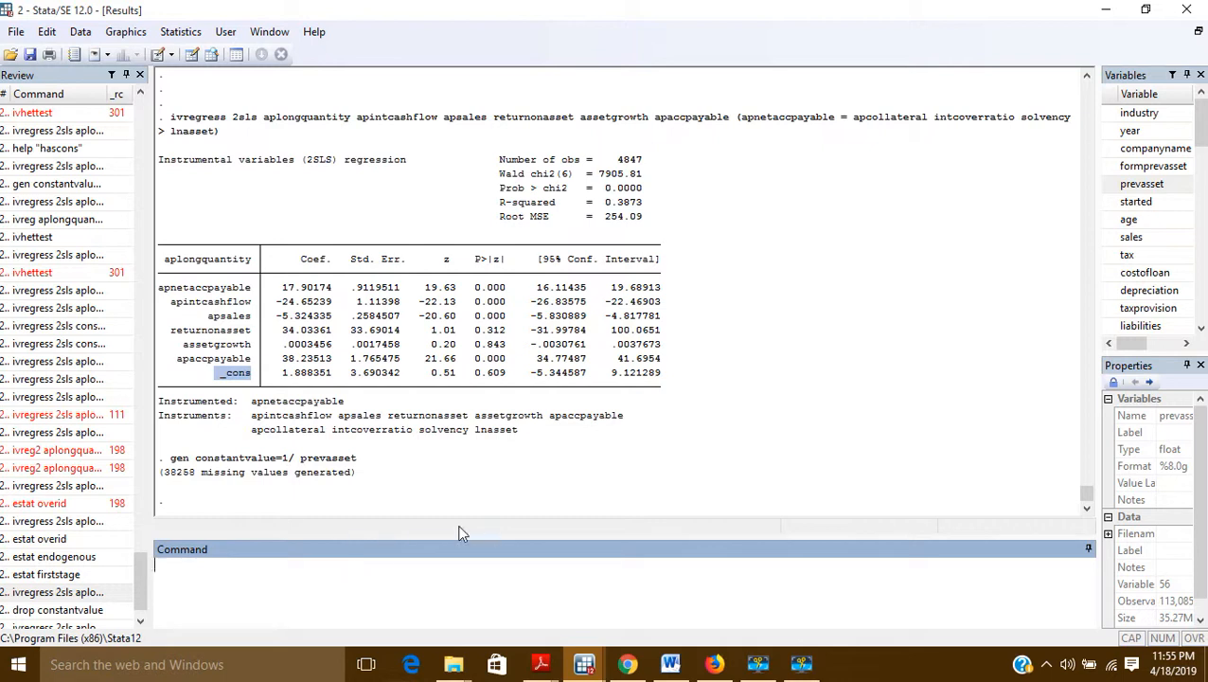
# Recall the ivregress 2sls command and insert constantvalue as a regressor directly after aplongquantity
pyautogui.click(216, 380)
pyautogui.moveTo(216, 379); pyautogui.dragTo(252, 376)
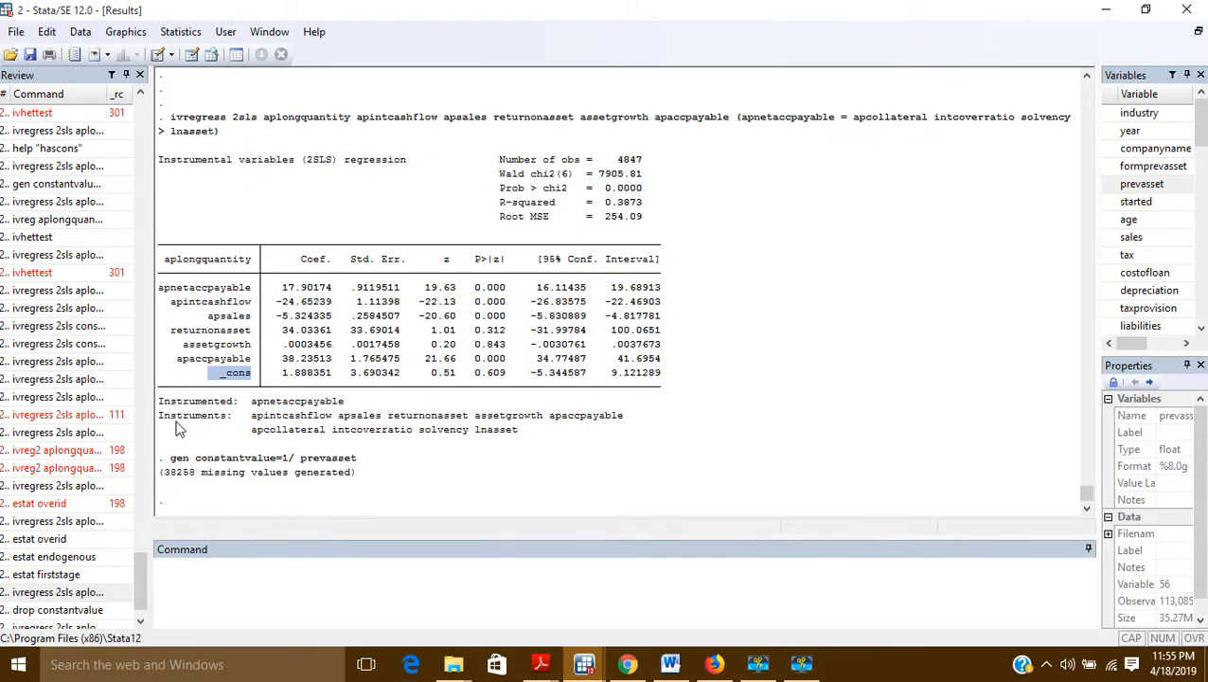
pyautogui.moveTo(143, 584); pyautogui.dragTo(144, 611)
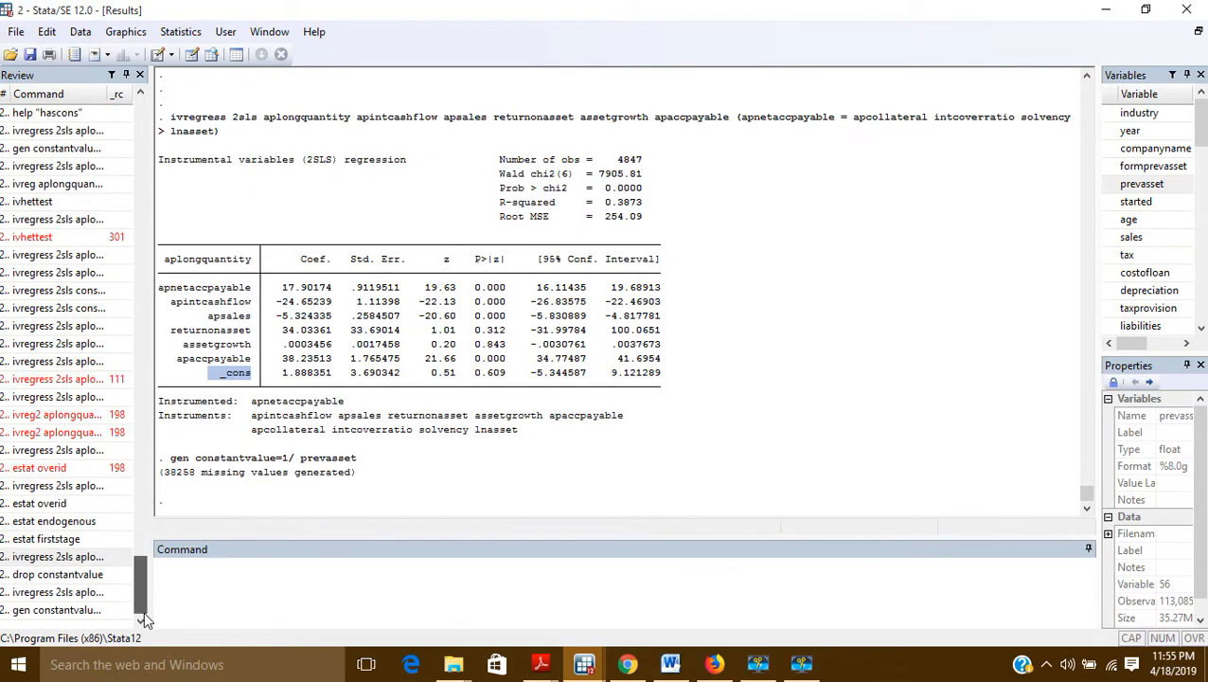
pyautogui.click(55, 592)
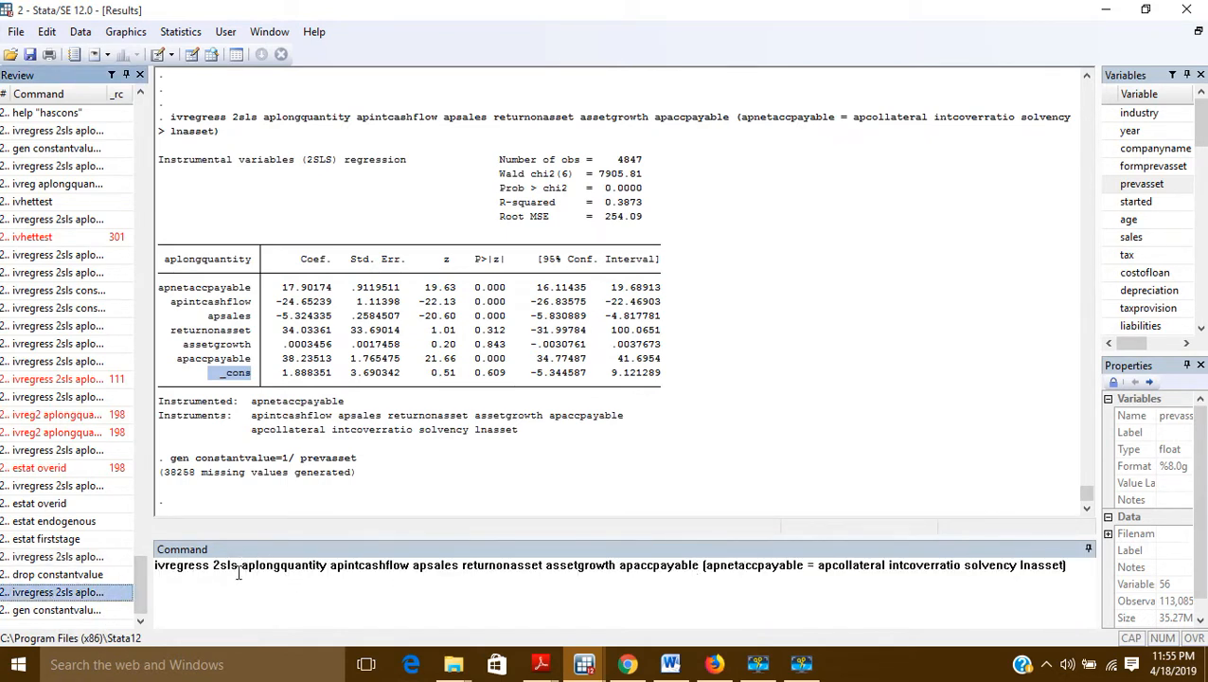
pyautogui.click(330, 565)
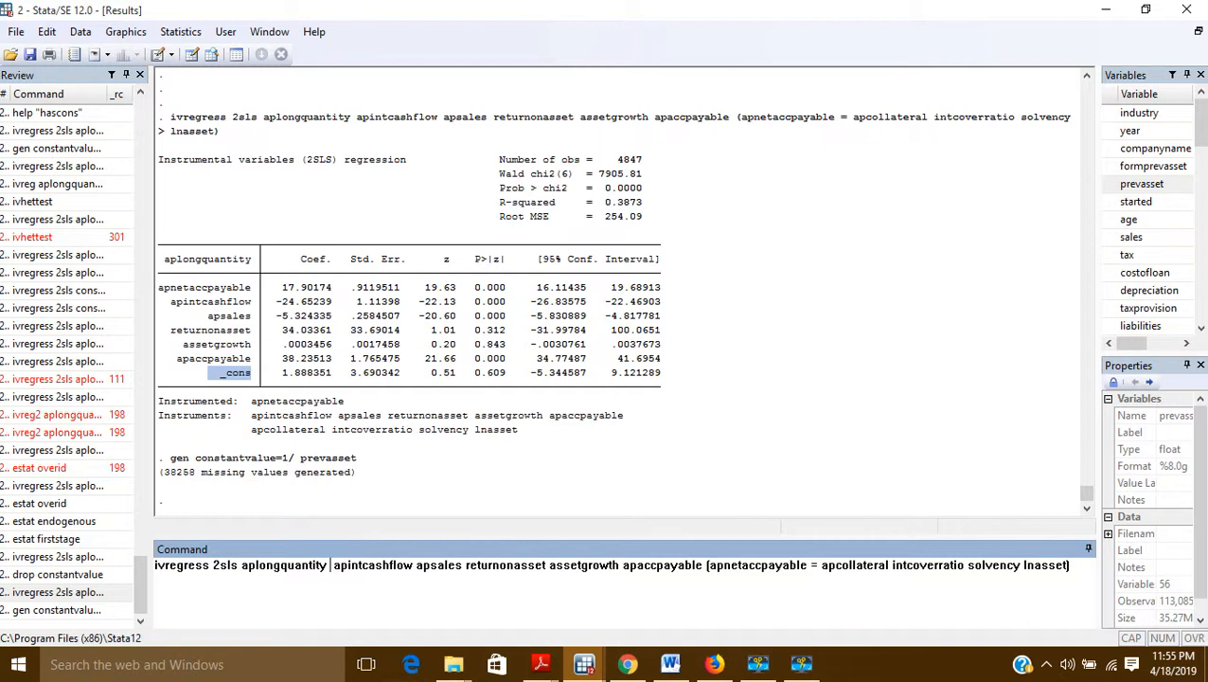
pyautogui.write('constantva')
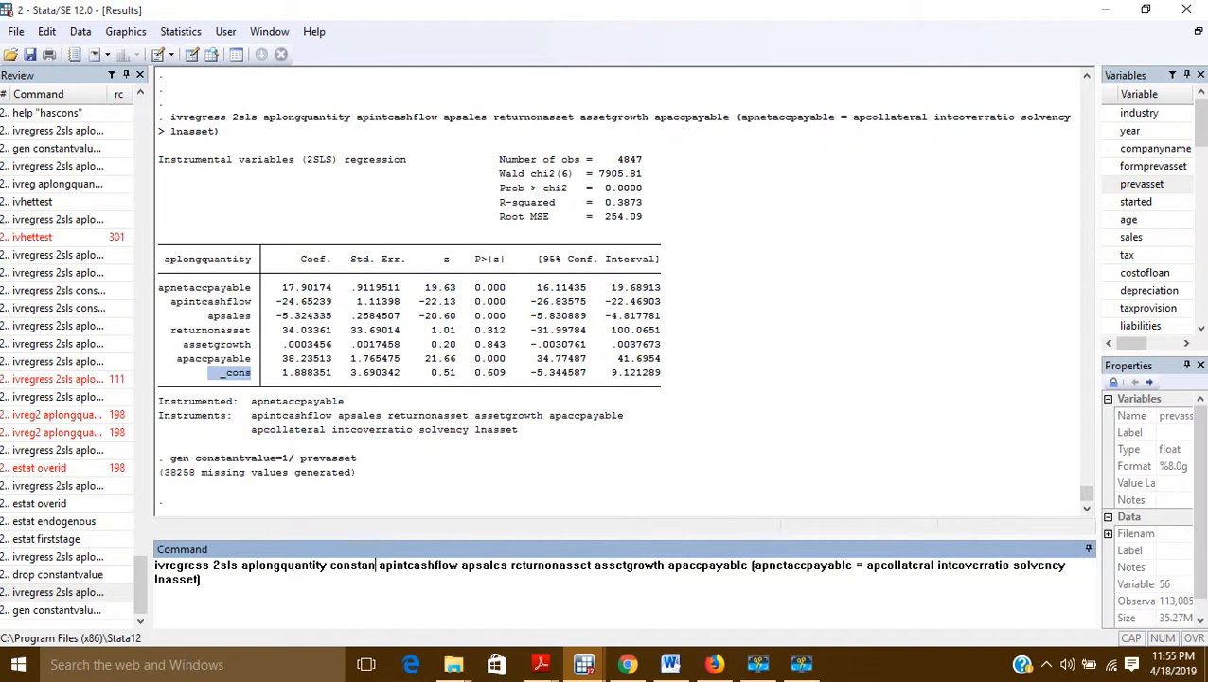
pyautogui.write('lue')
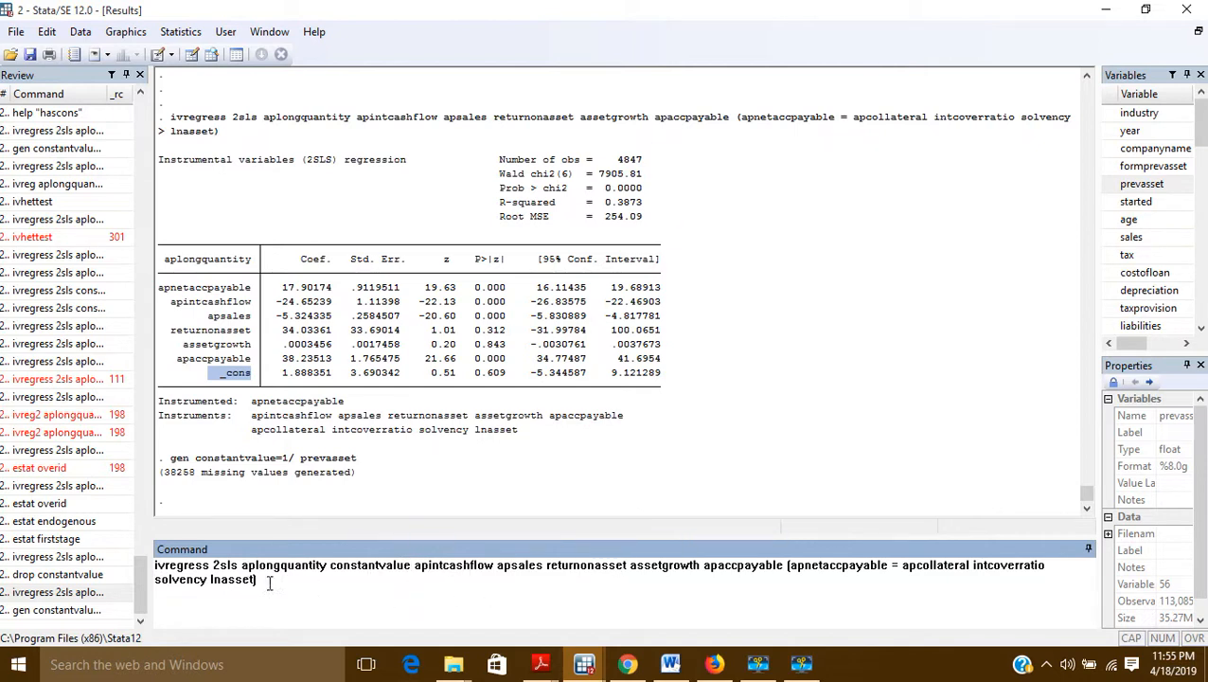
# Append the hascons option to the ivregress command and run the regression with the user-supplied constant
pyautogui.press('BackSpace')
pyautogui.write('),')
pyautogui.write('hascons')
pyautogui.moveTo(314, 580); pyautogui.dragTo(261, 580)
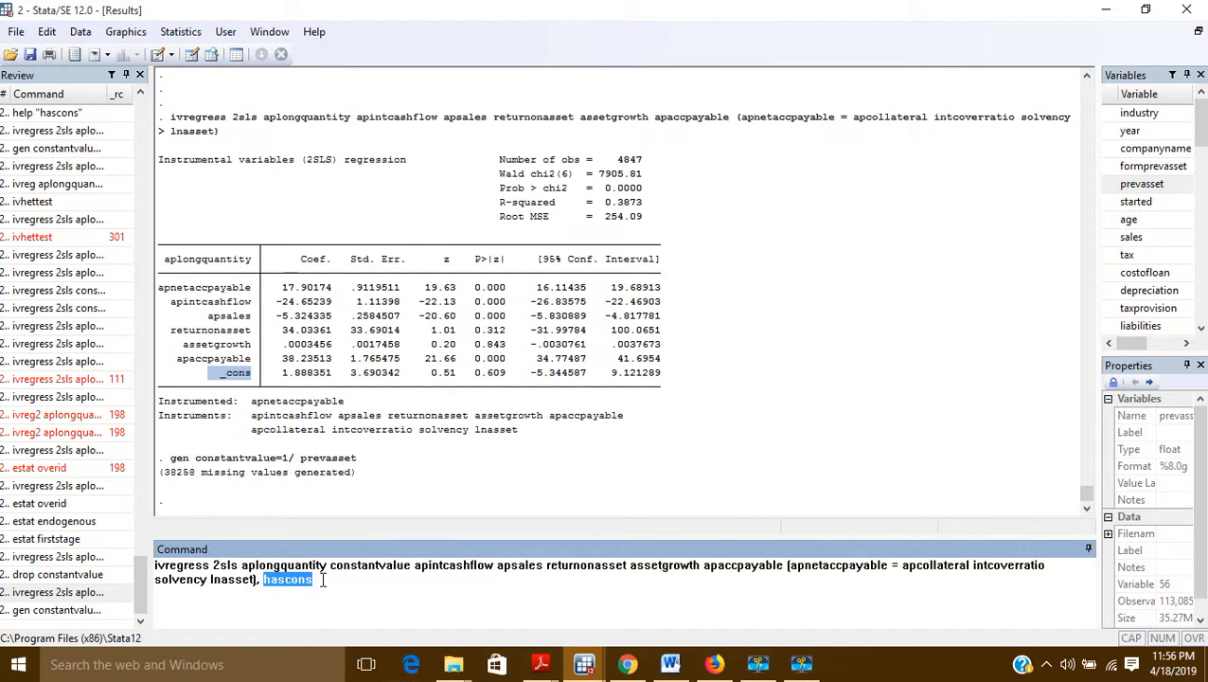
pyautogui.click(208, 379)
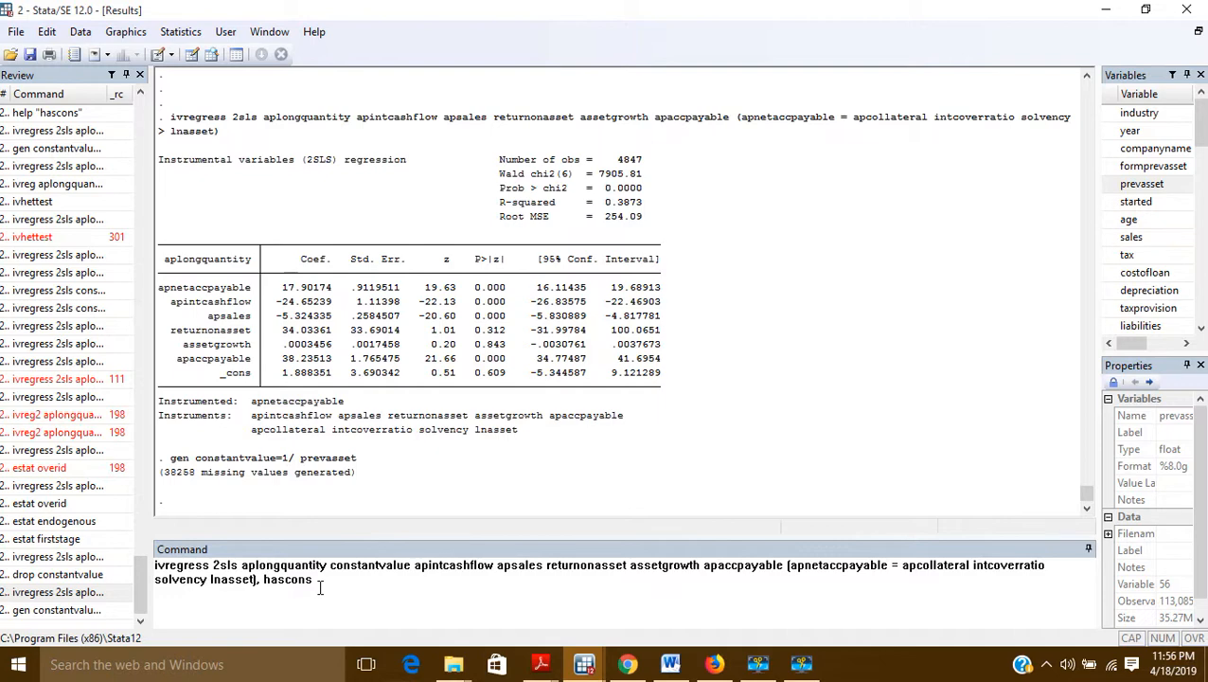
pyautogui.press('Return')
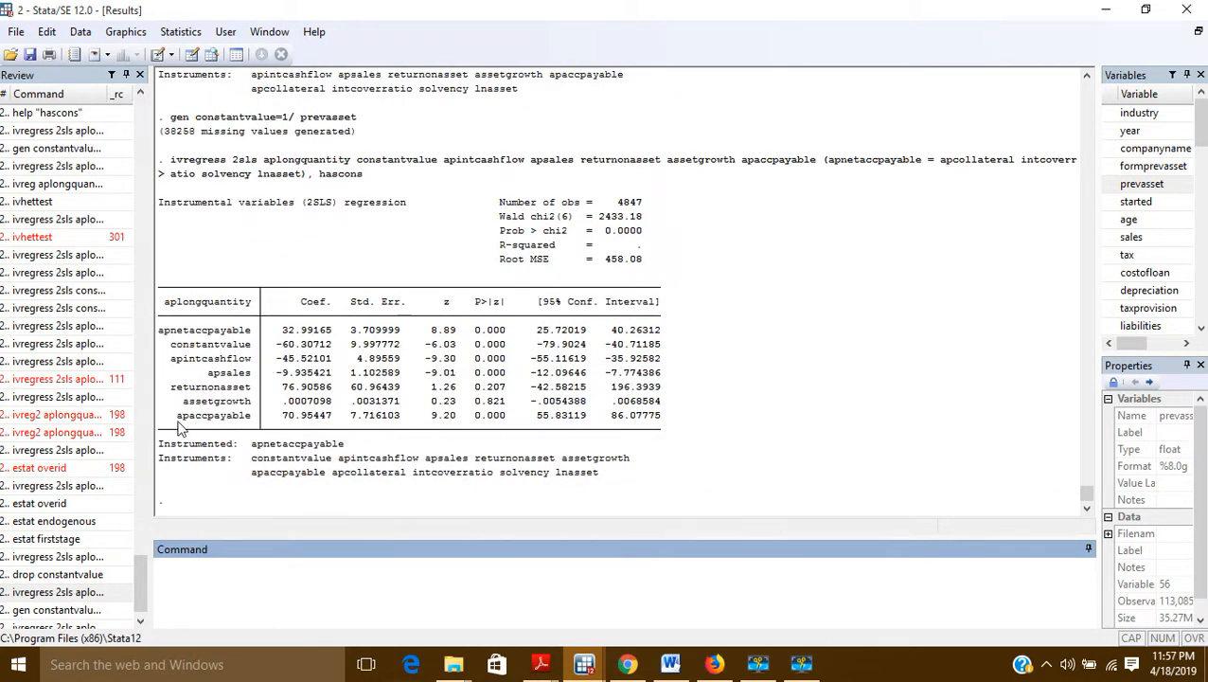
# Compare the _cons row of the first regression with the constantvalue row of the hascons regression
pyautogui.scroll(4, 219, 208)
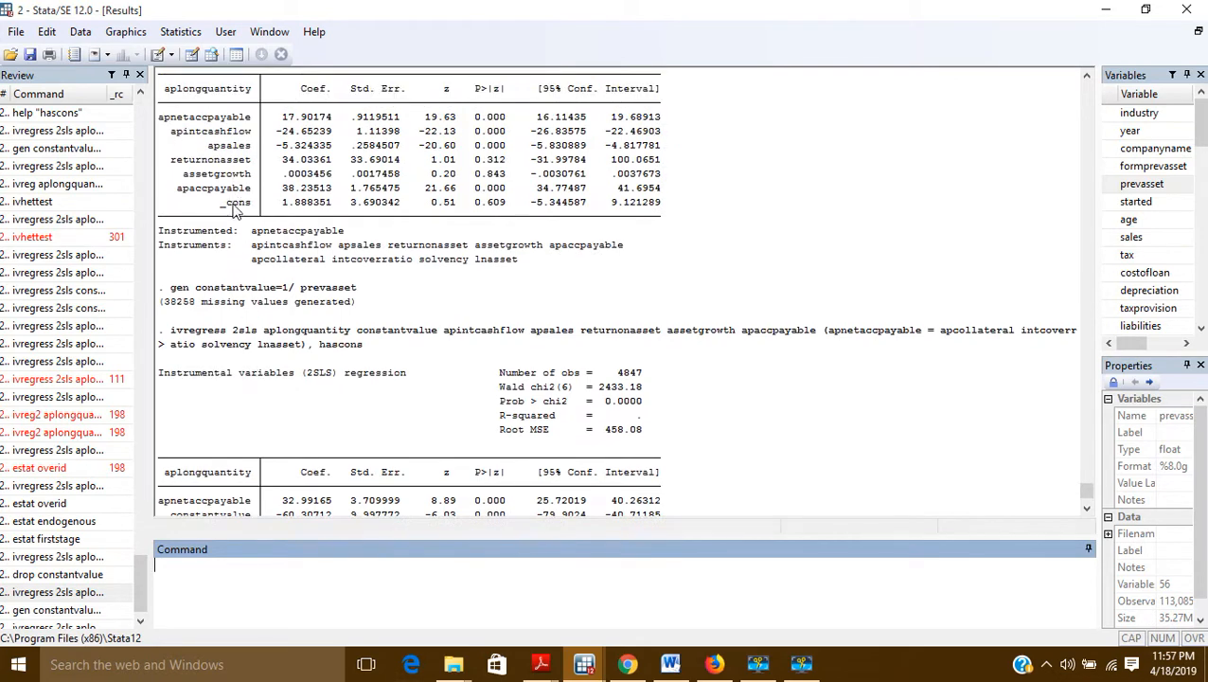
pyautogui.moveTo(220, 211); pyautogui.dragTo(256, 203)
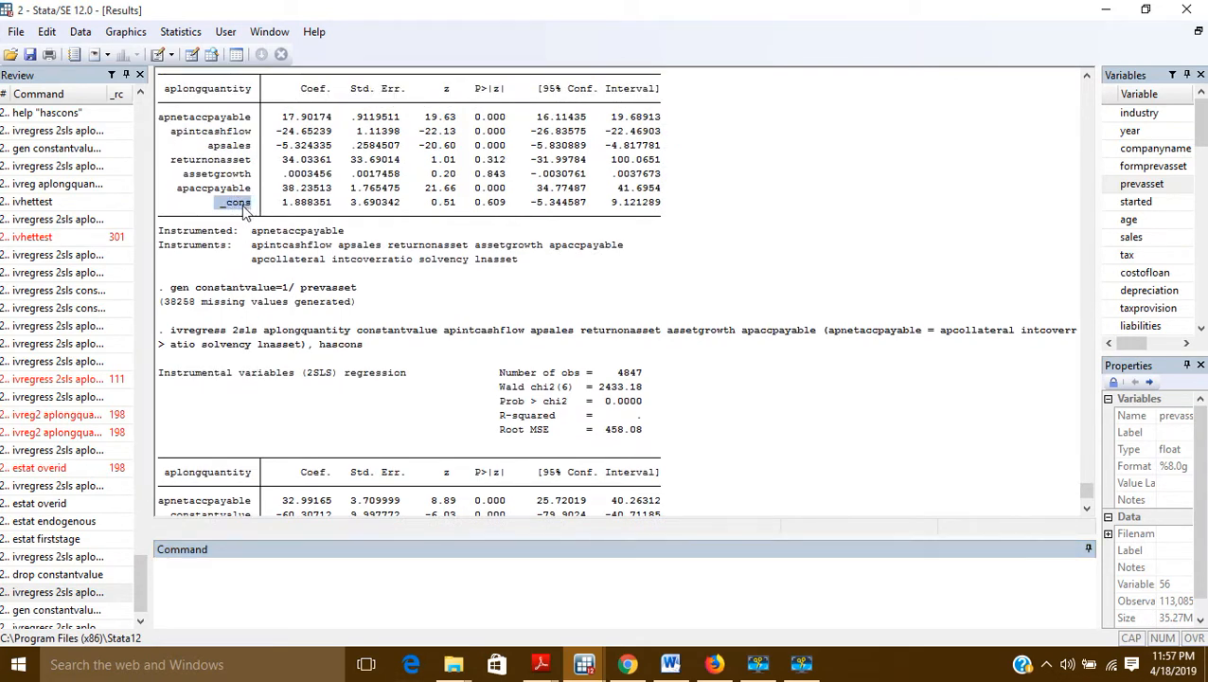
pyautogui.scroll(-4, 251, 254)
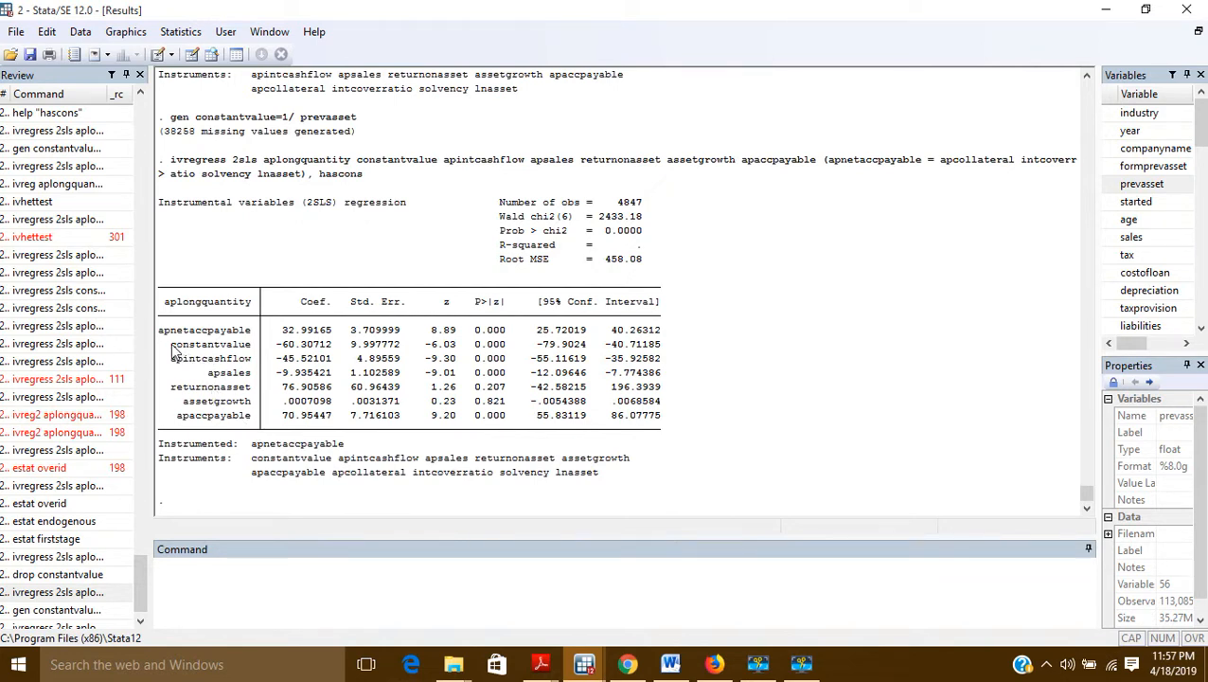
pyautogui.moveTo(170, 343); pyautogui.dragTo(329, 360)
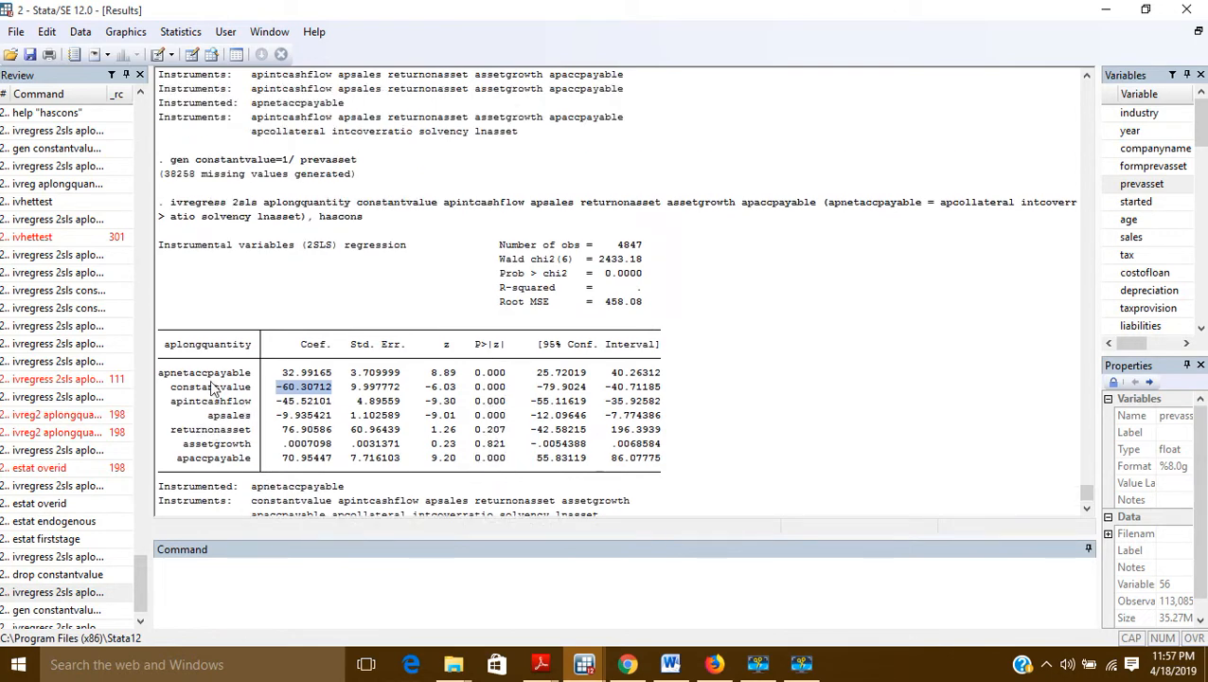
pyautogui.scroll(4, 211, 368)
pyautogui.doubleClick(237, 204)
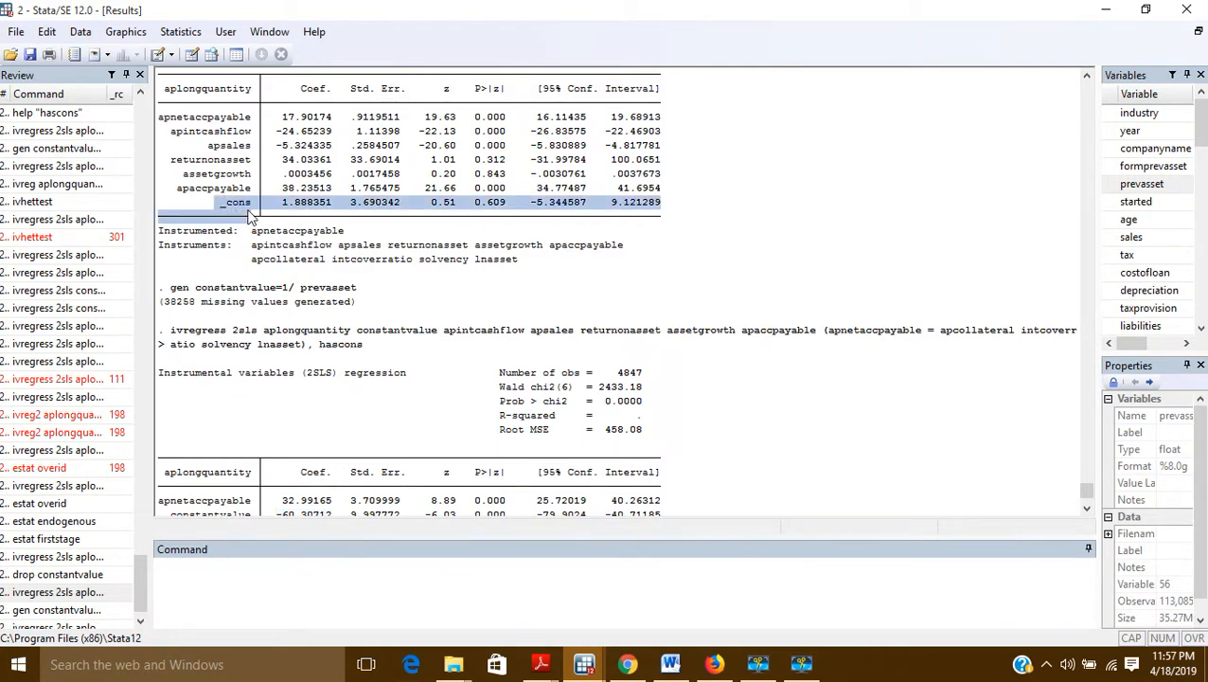
pyautogui.scroll(-4, 273, 450)
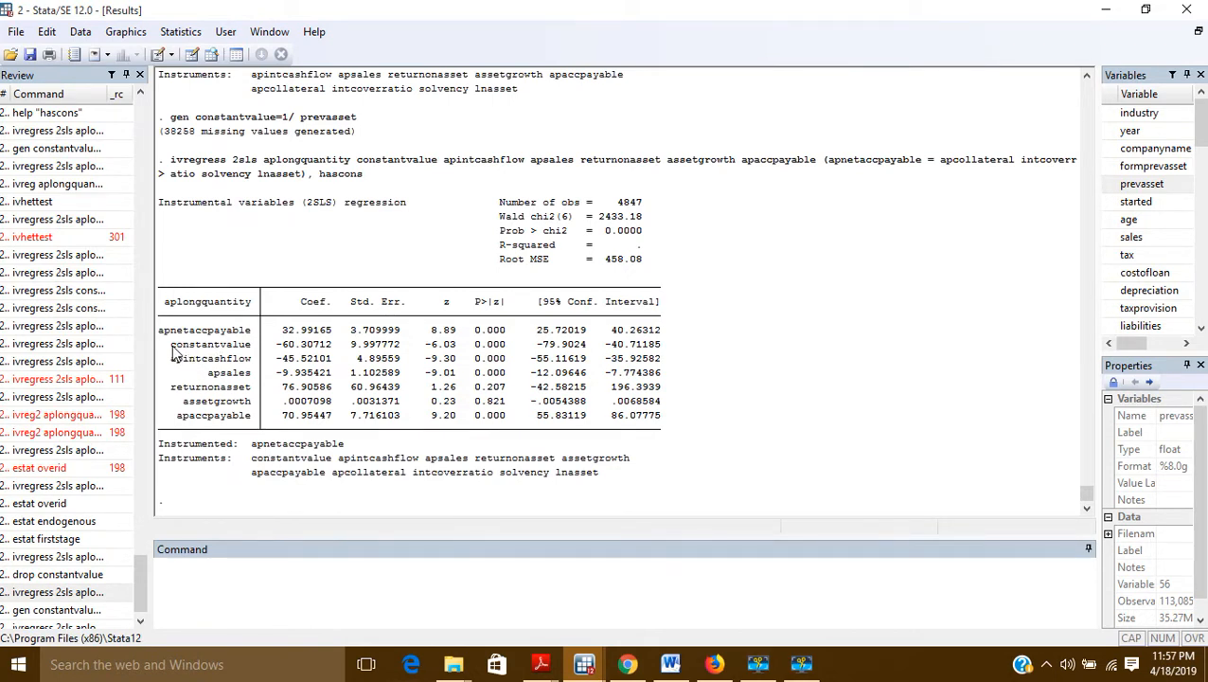
pyautogui.moveTo(174, 353); pyautogui.dragTo(252, 349)
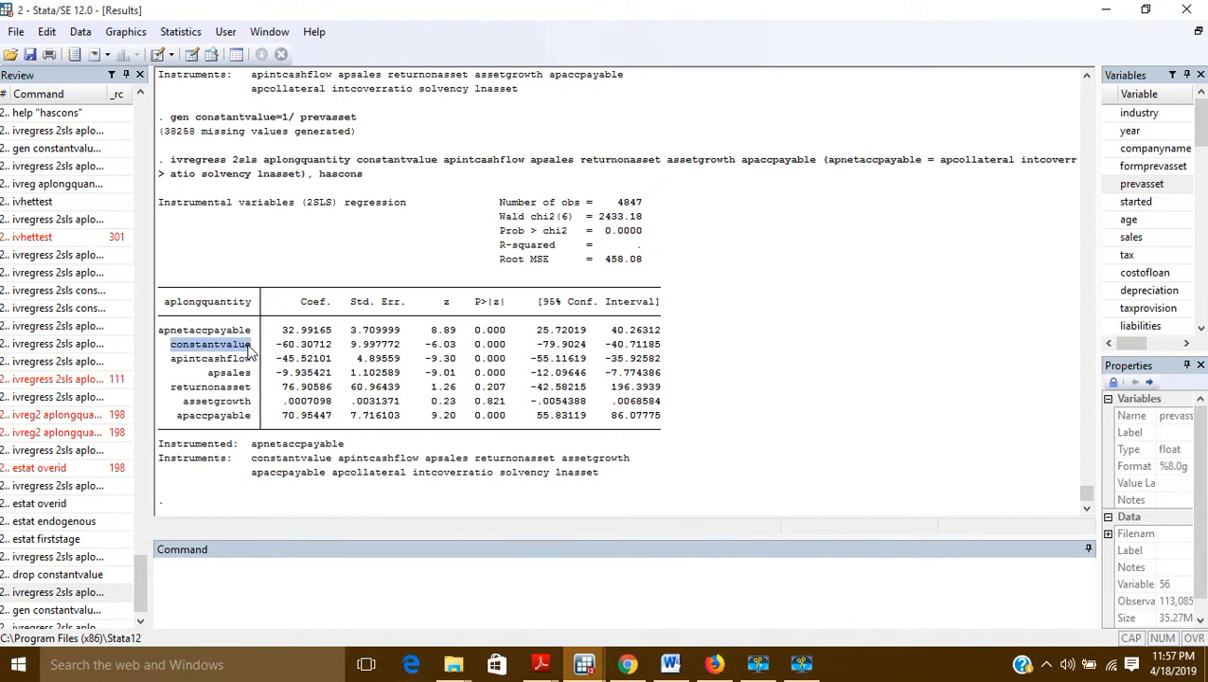
# Examine the constantvalue row of the hascons results and the position of constantvalue in the regression command
pyautogui.click(171, 354)
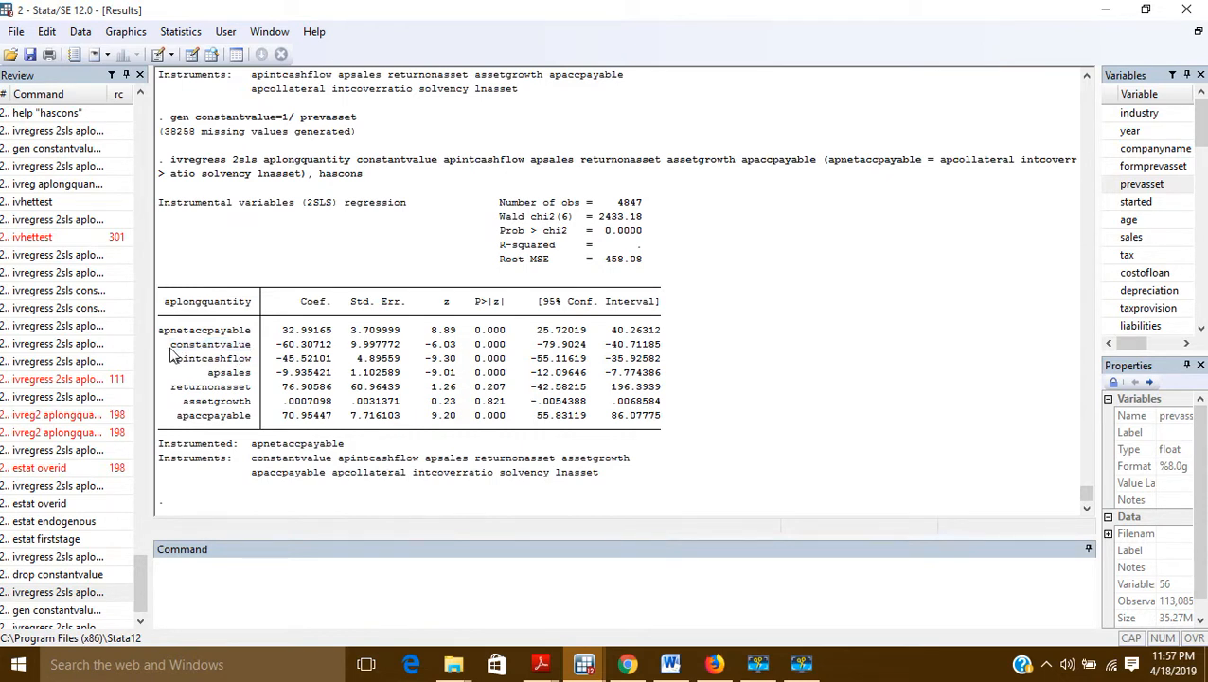
pyautogui.moveTo(171, 354); pyautogui.dragTo(252, 350)
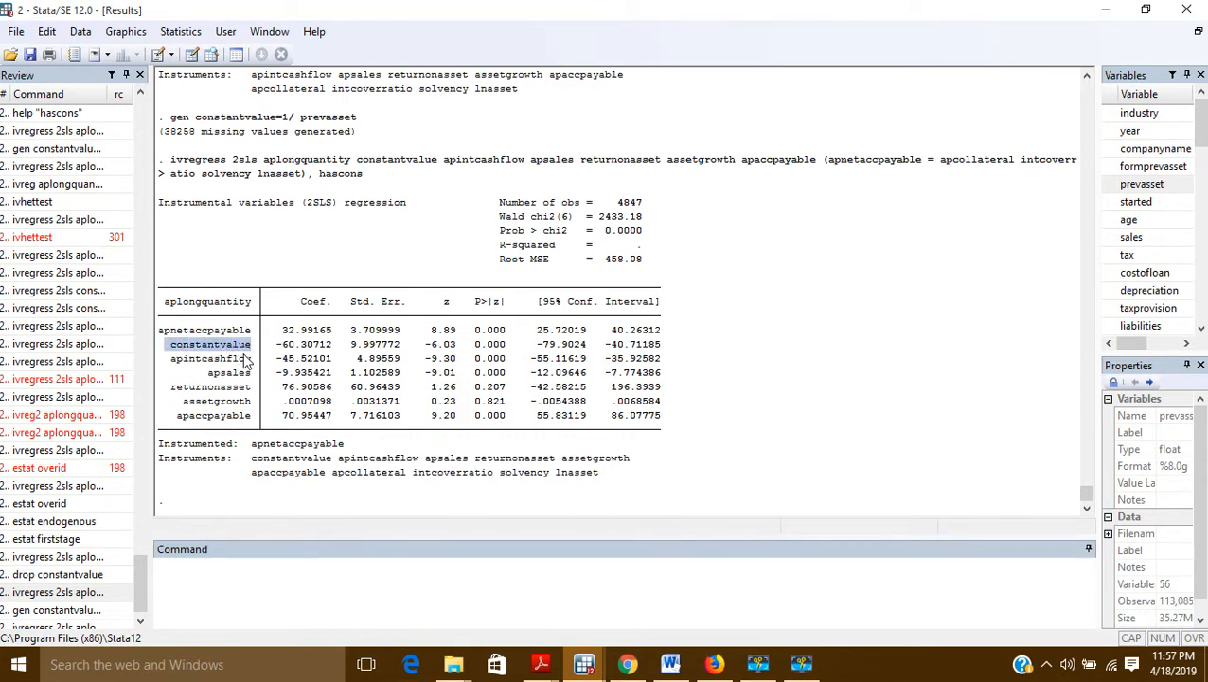
pyautogui.click(245, 361)
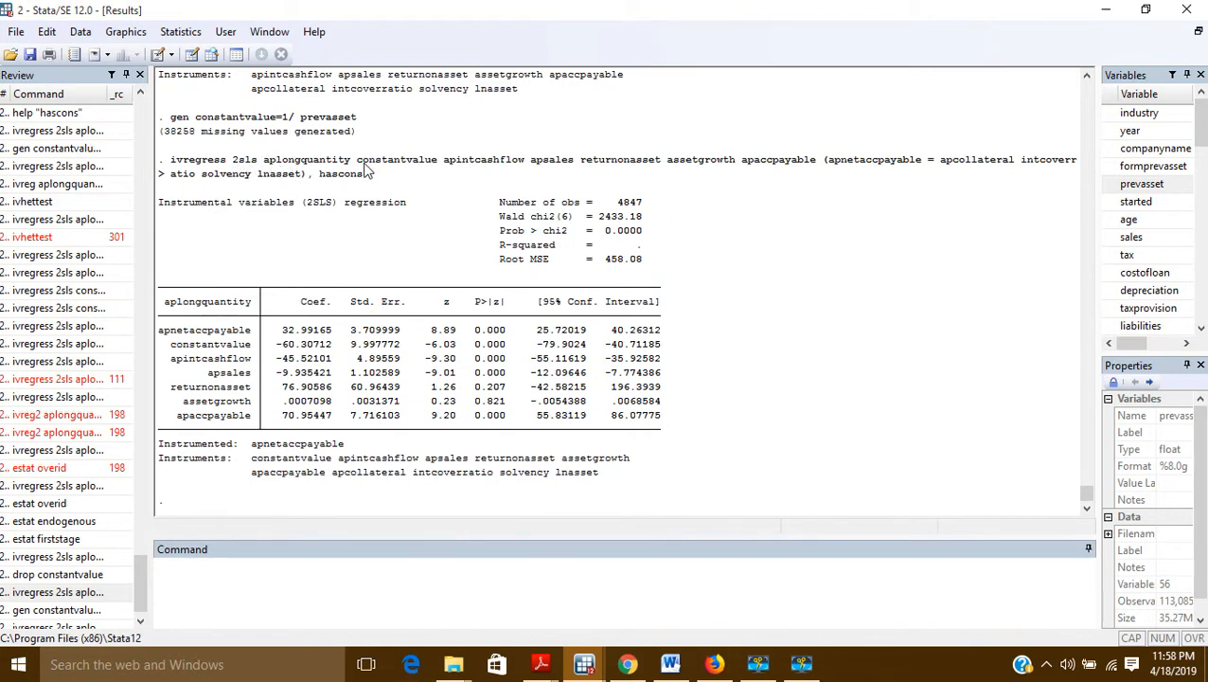
pyautogui.moveTo(358, 161); pyautogui.dragTo(396, 167)
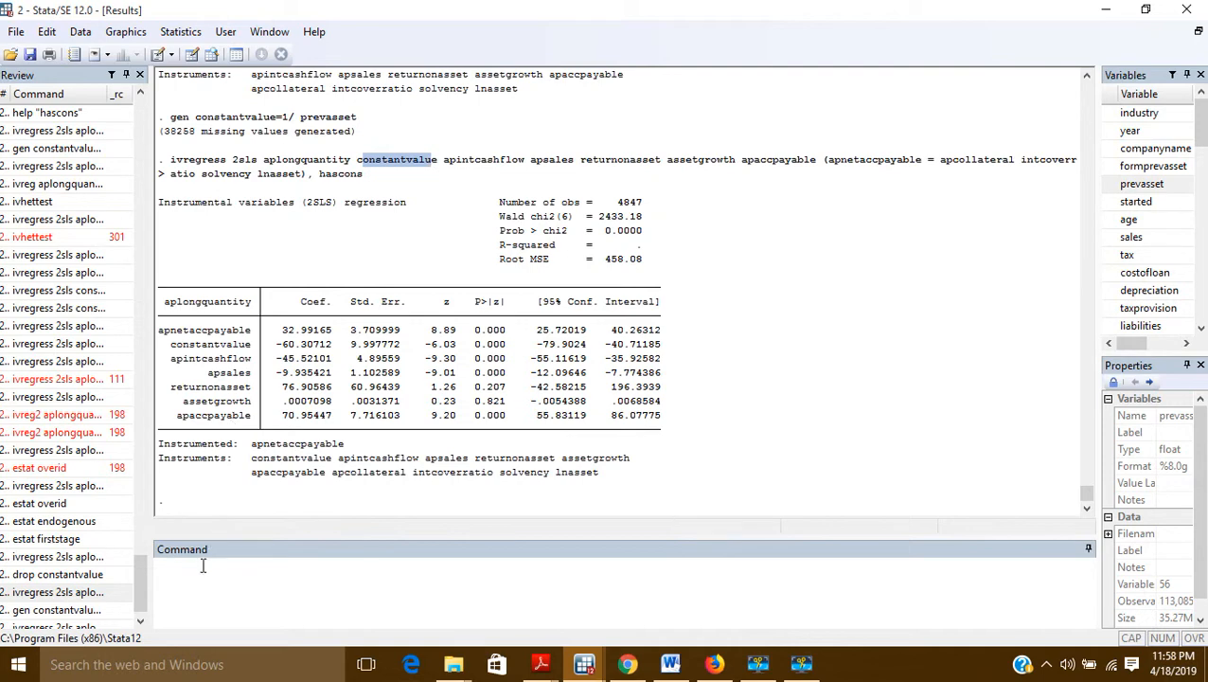
# Recall the last ivregress 2sls command, remove the hascons option while keeping constantvalue as a regressor, and run the regression
pyautogui.scroll(-1, 142, 573)
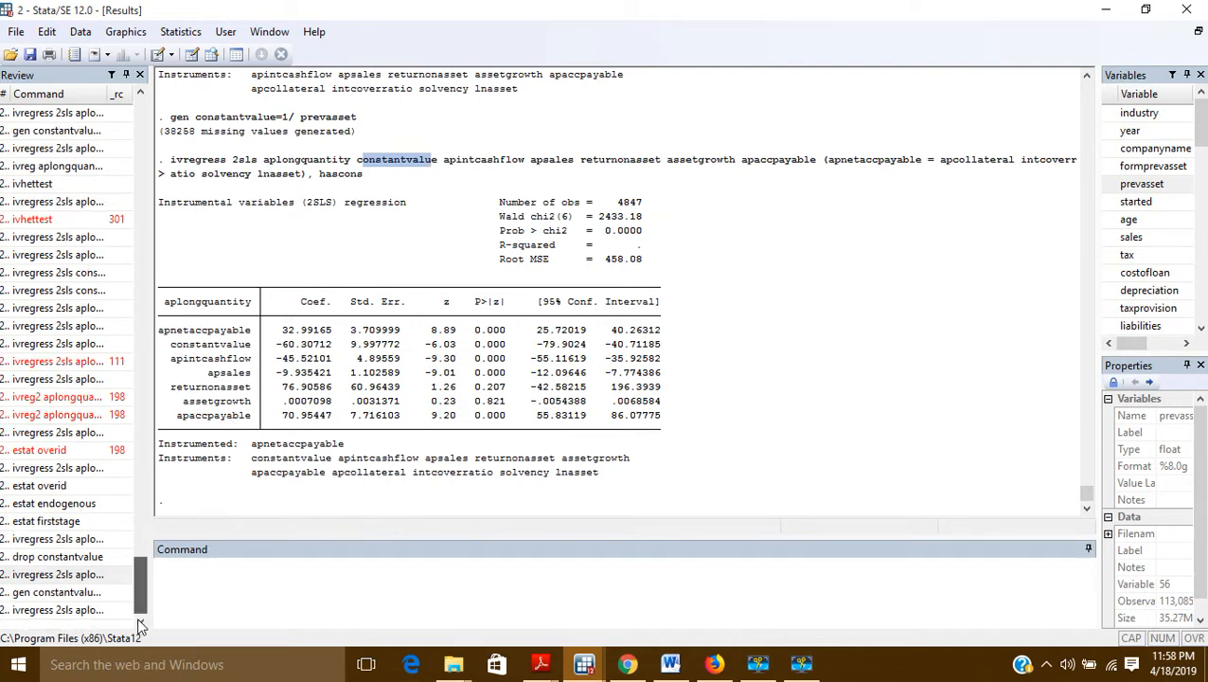
pyautogui.click(102, 610)
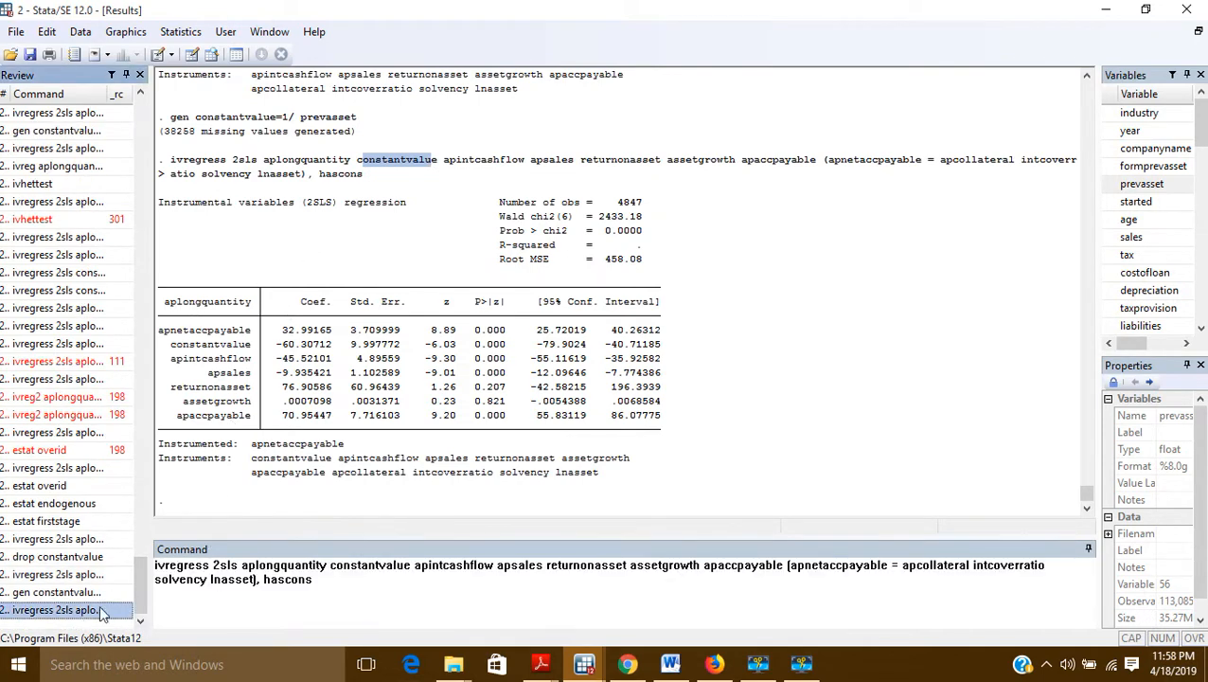
pyautogui.click(322, 582)
pyautogui.press('BackSpace')
pyautogui.press('BackSpace')
pyautogui.press('BackSpace')
pyautogui.press('BackSpace')
pyautogui.press('BackSpace')
pyautogui.press('BackSpace')
pyautogui.press('BackSpace')
pyautogui.press('BackSpace')
pyautogui.press('BackSpace')
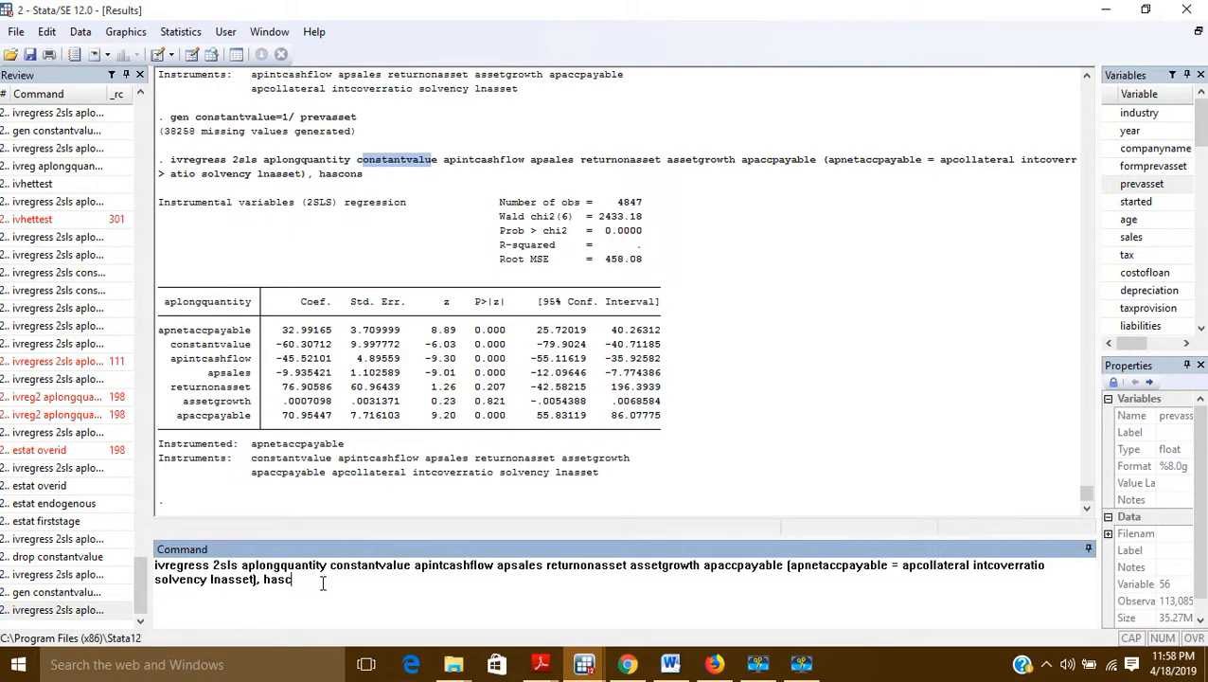
pyautogui.press('Return')
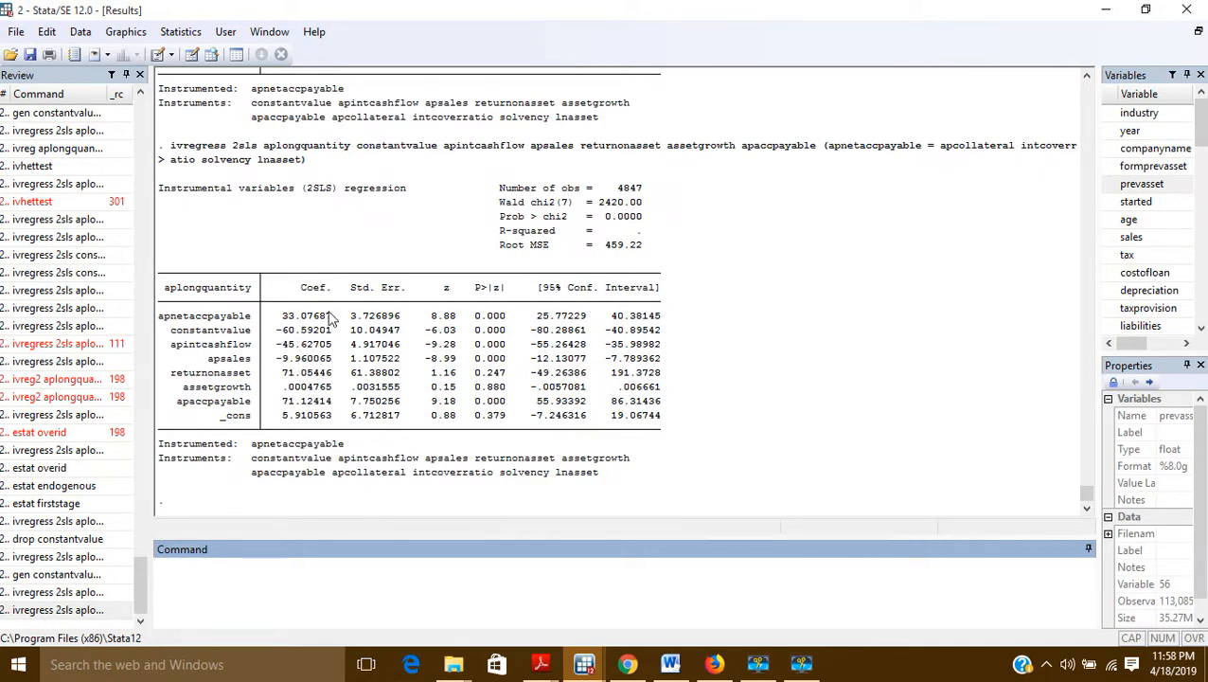
# Compare the apnetaccpayable coefficients and standard errors between the hascons regression and the constantvalue regression without hascons
pyautogui.scroll(5, 319, 330)
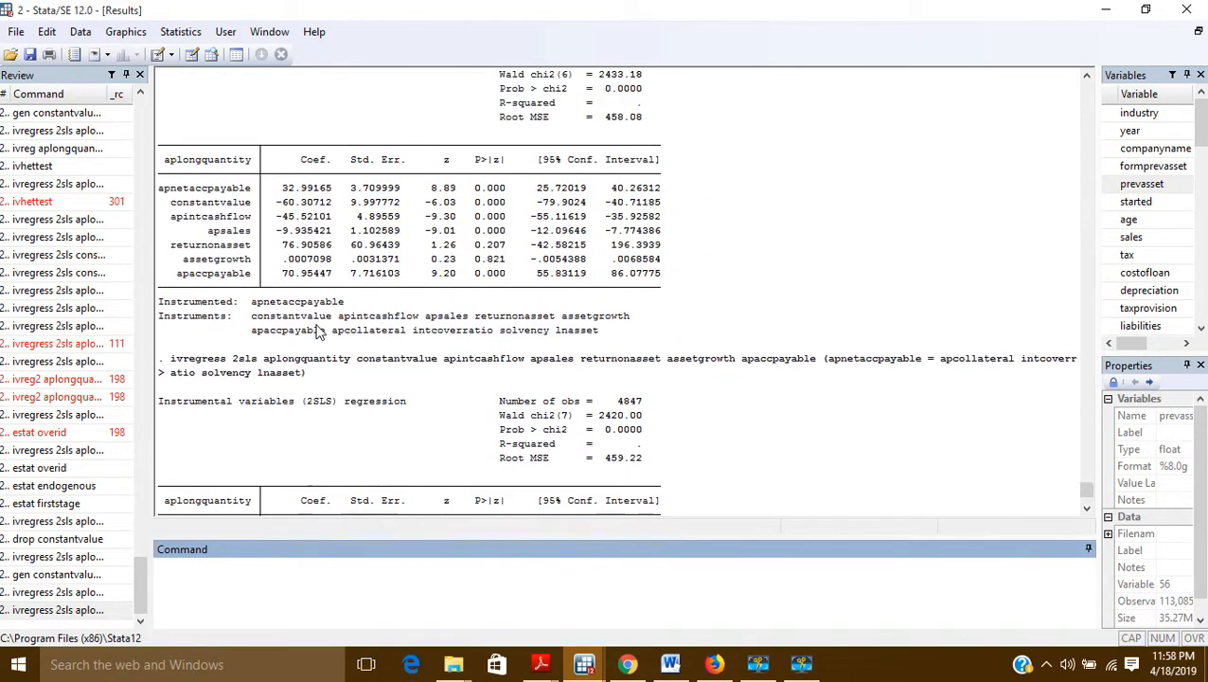
pyautogui.scroll(-2, 319, 327)
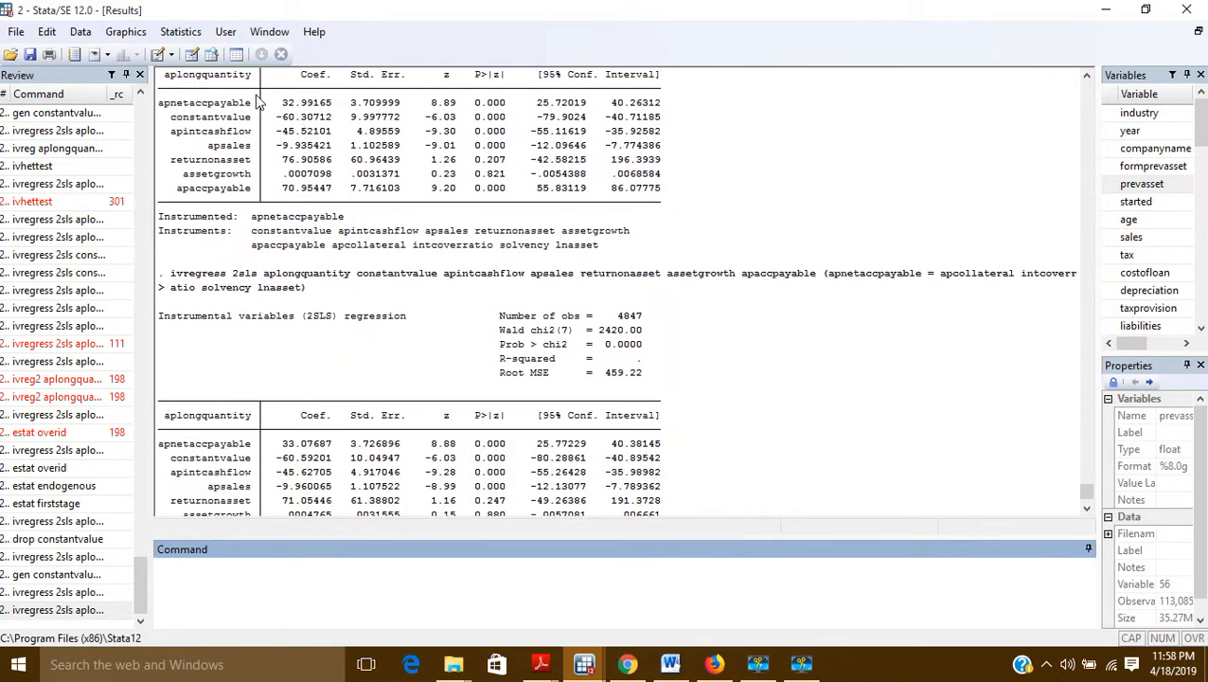
pyautogui.moveTo(282, 103); pyautogui.dragTo(400, 106)
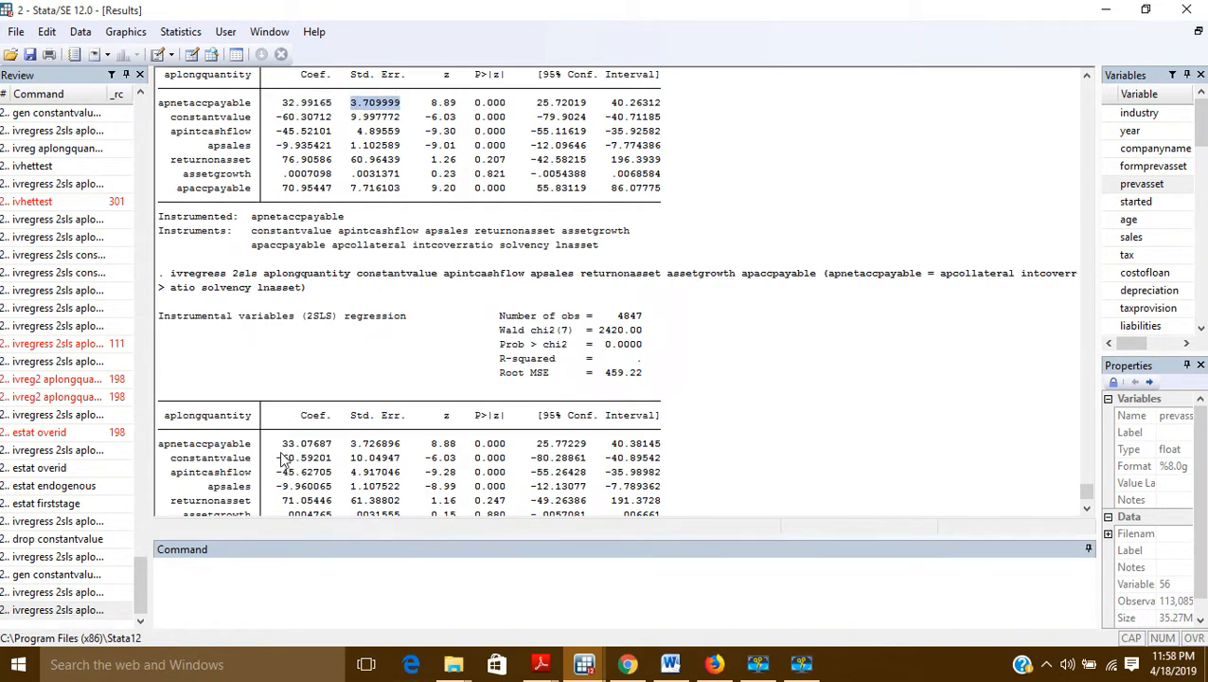
pyautogui.moveTo(283, 444); pyautogui.dragTo(401, 447)
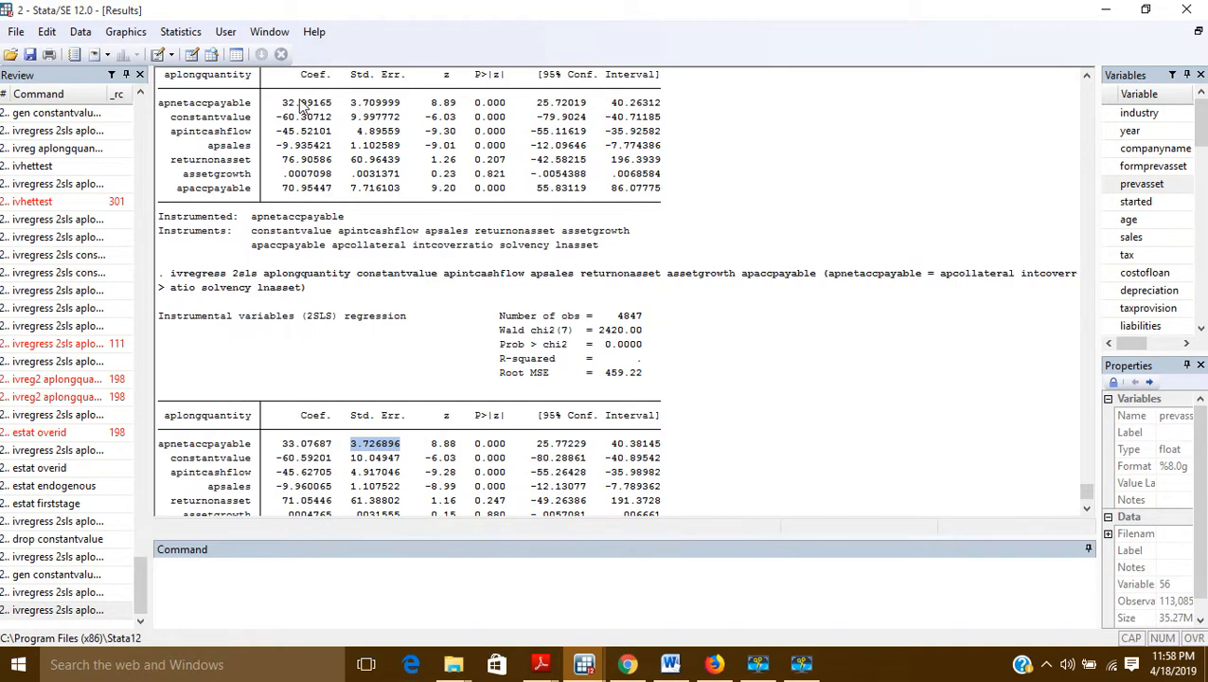
pyautogui.scroll(1, 308, 189)
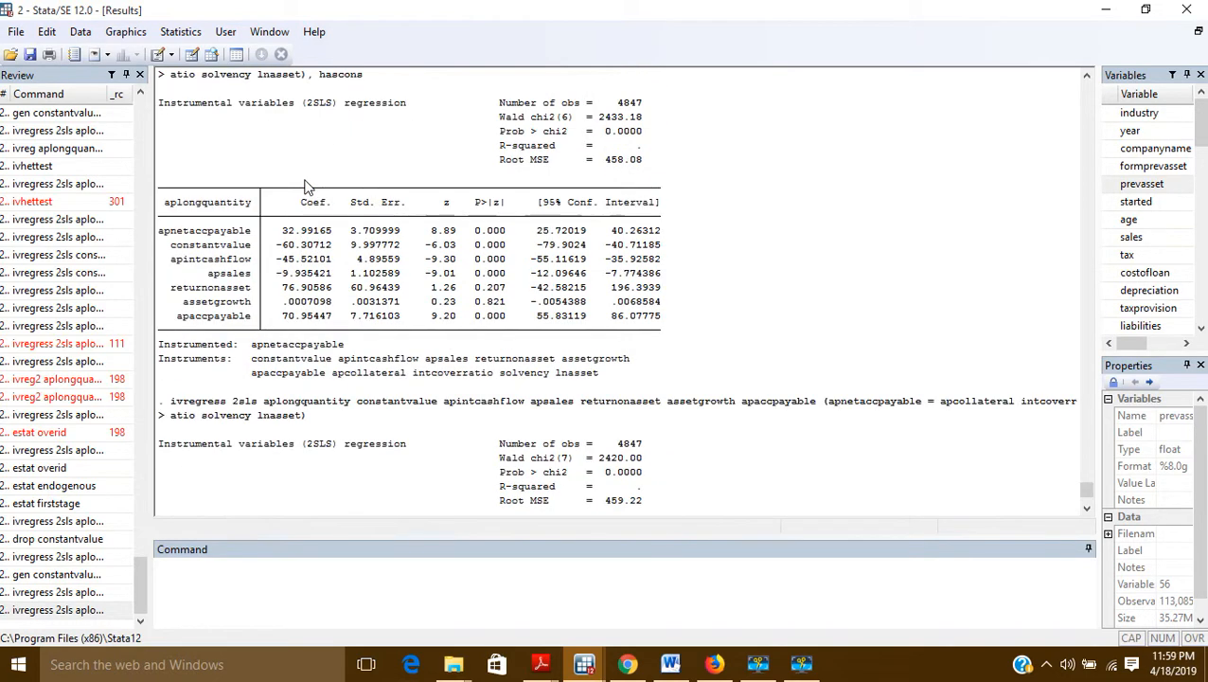
pyautogui.scroll(-1, 305, 291)
pyautogui.scroll(-2, 384, 391)
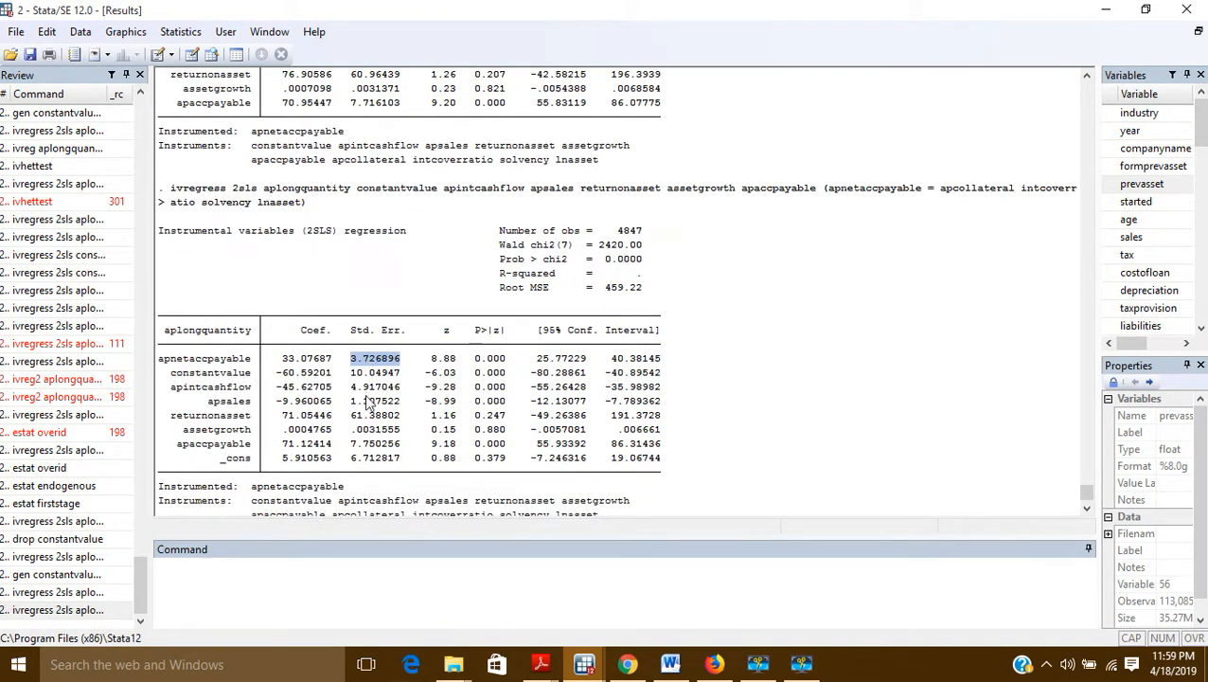
pyautogui.scroll(5, 369, 286)
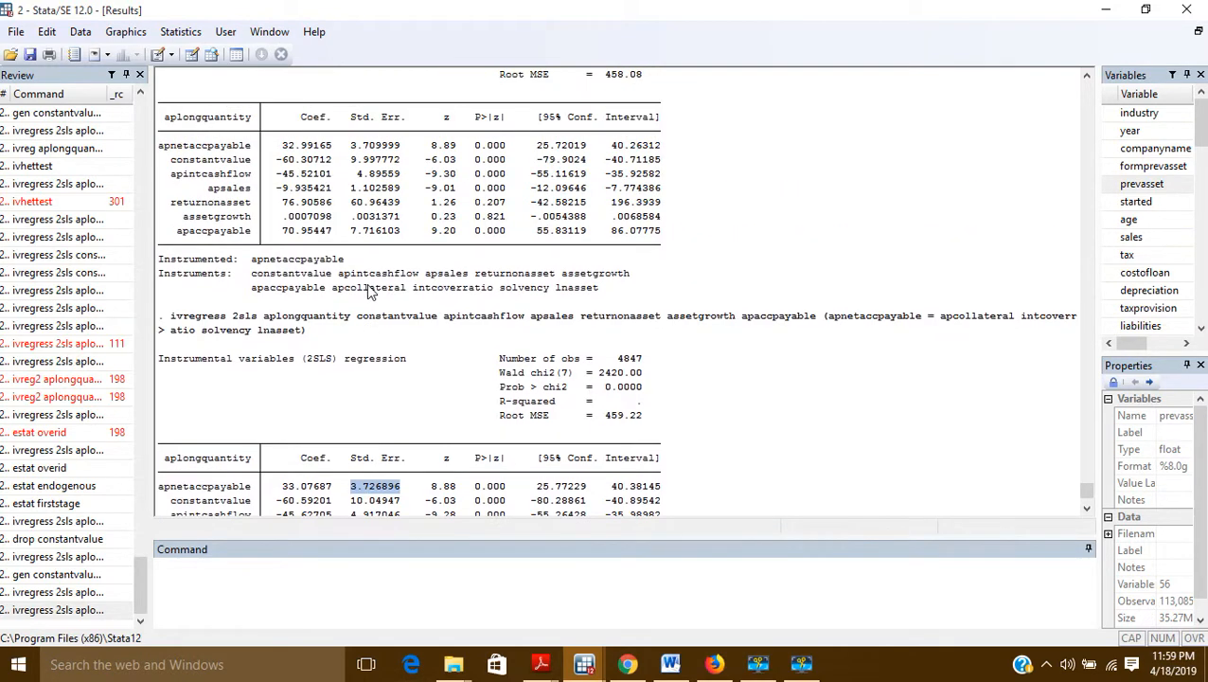
pyautogui.scroll(-3, 384, 455)
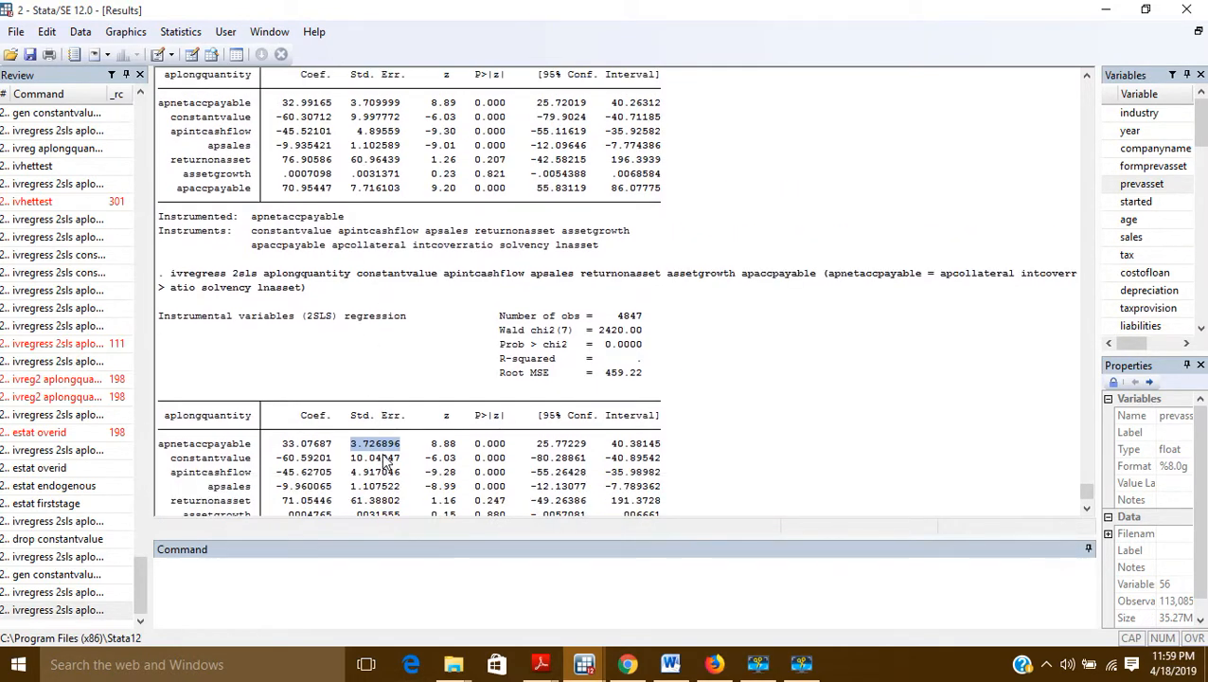
pyautogui.scroll(2, 322, 296)
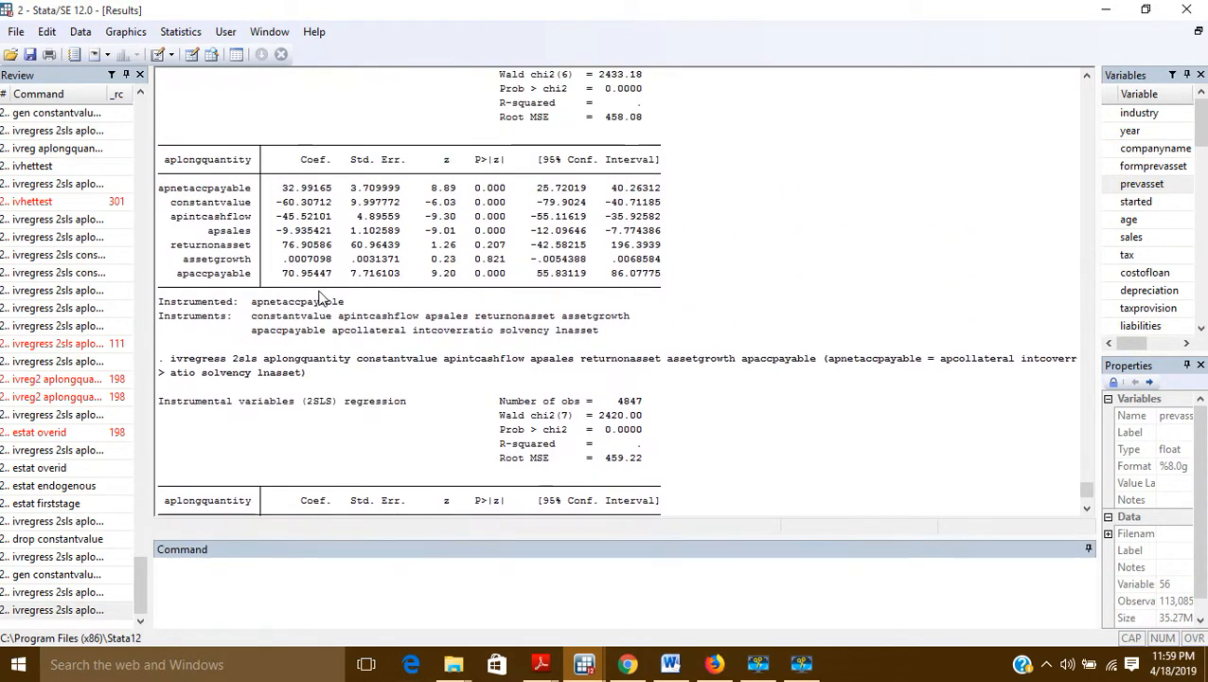
pyautogui.scroll(-2, 322, 299)
# Compare the two constantvalue commands, checking the constantvalue regressor, the hascons option and the constant rows in their results
pyautogui.click(360, 280)
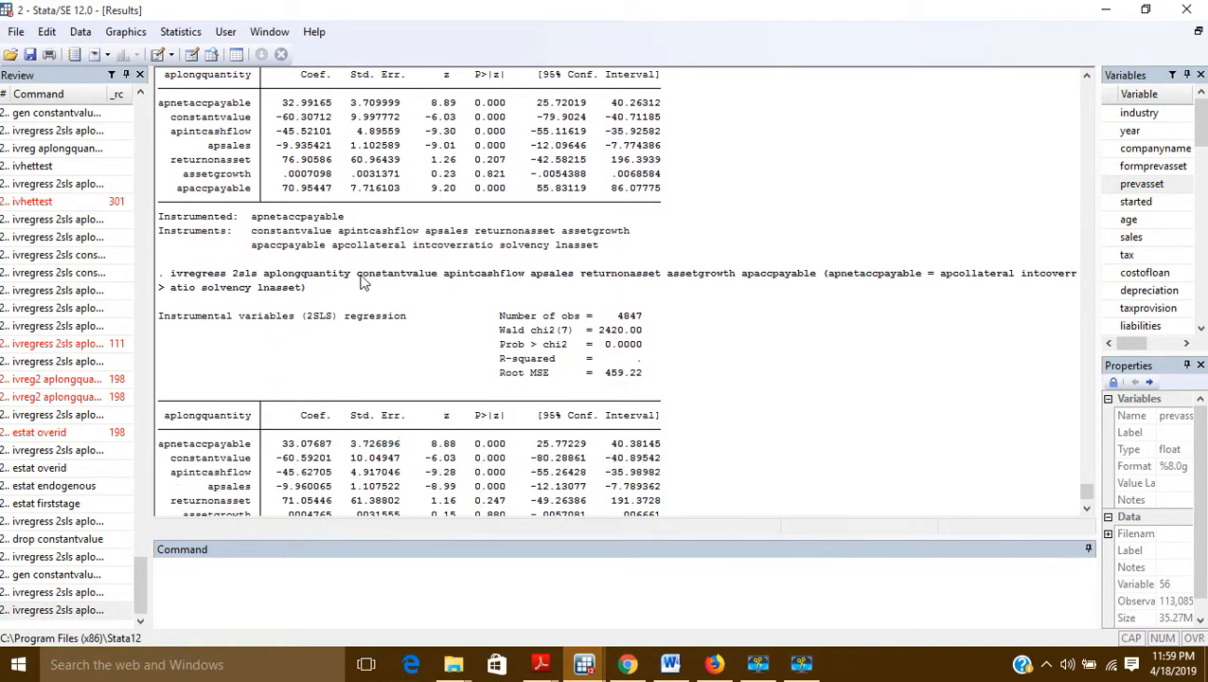
pyautogui.moveTo(361, 280); pyautogui.dragTo(437, 287)
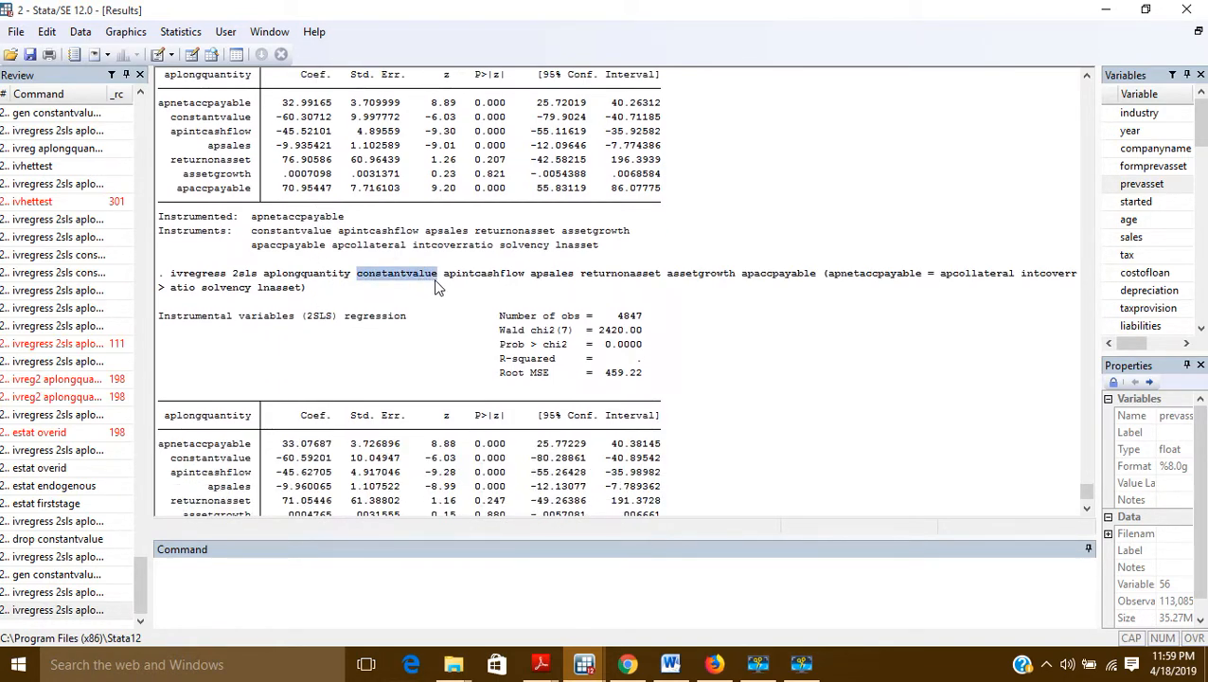
pyautogui.scroll(3, 360, 296)
pyautogui.scroll(1, 347, 119)
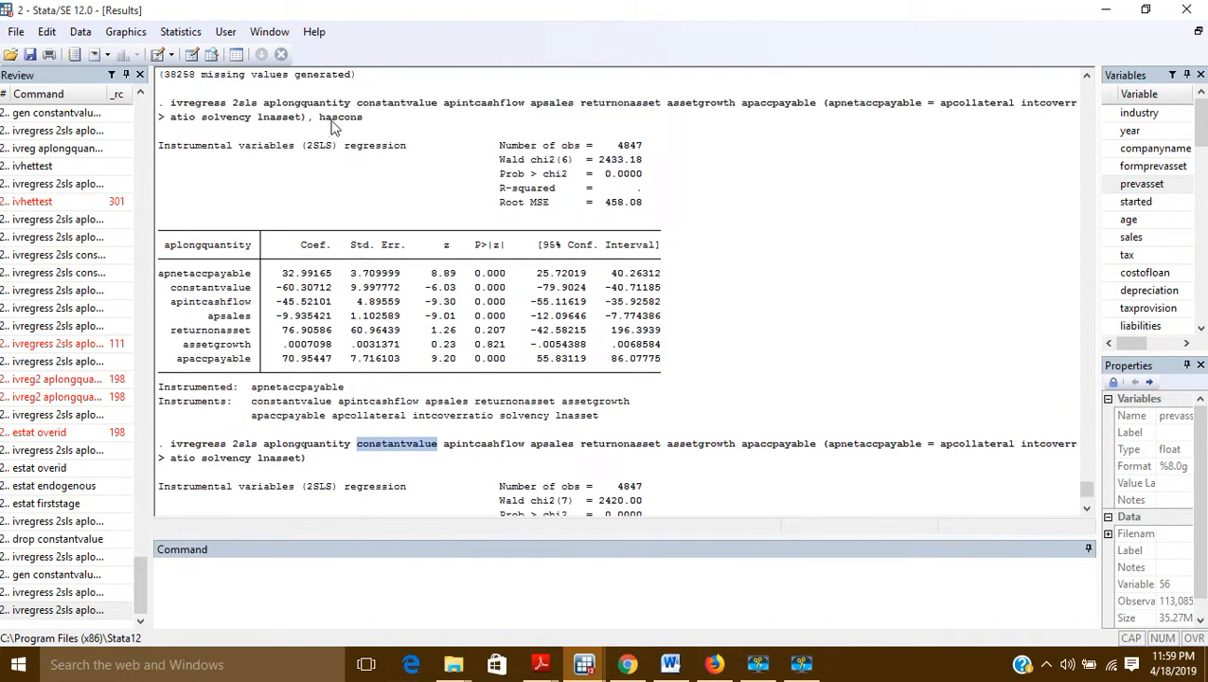
pyautogui.doubleClick(340, 117)
pyautogui.scroll(-7, 347, 211)
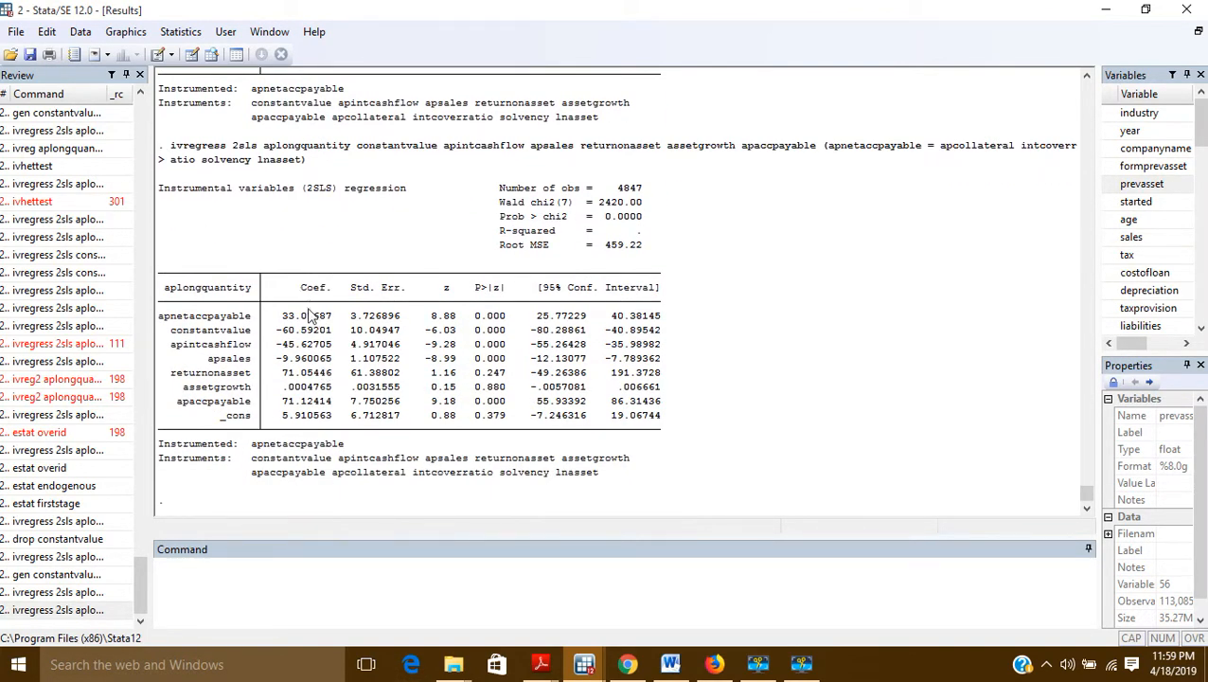
pyautogui.scroll(6, 309, 320)
pyautogui.scroll(-3, 322, 284)
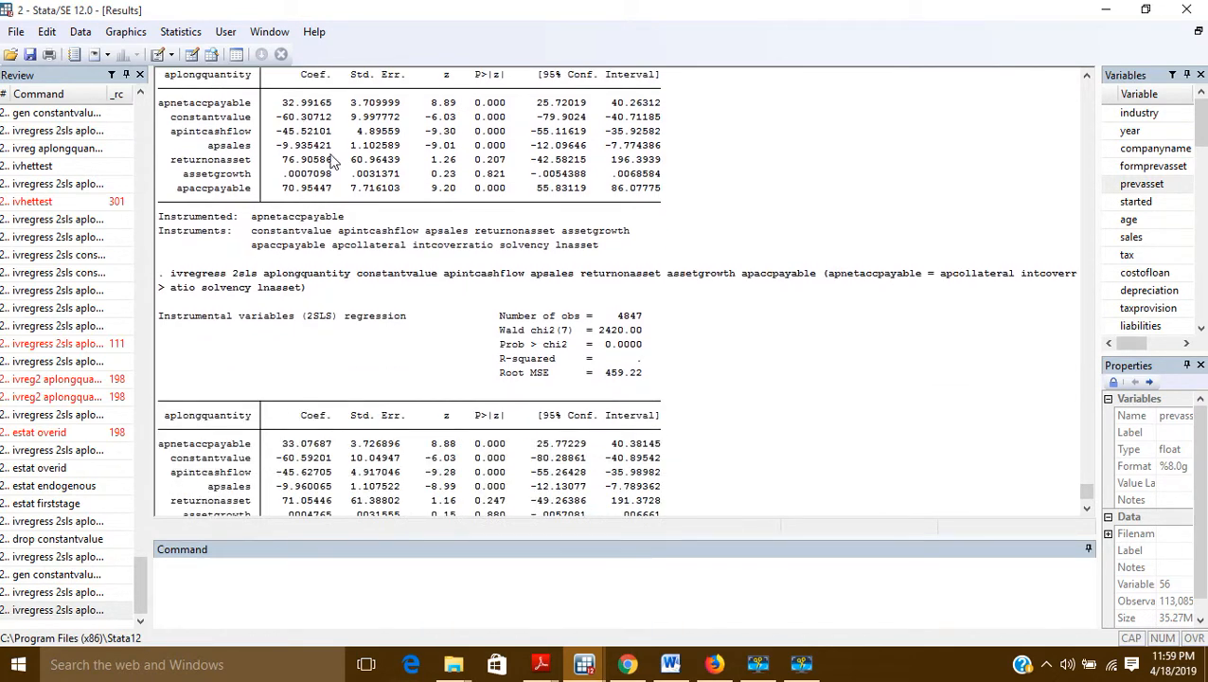
pyautogui.scroll(-2, 374, 269)
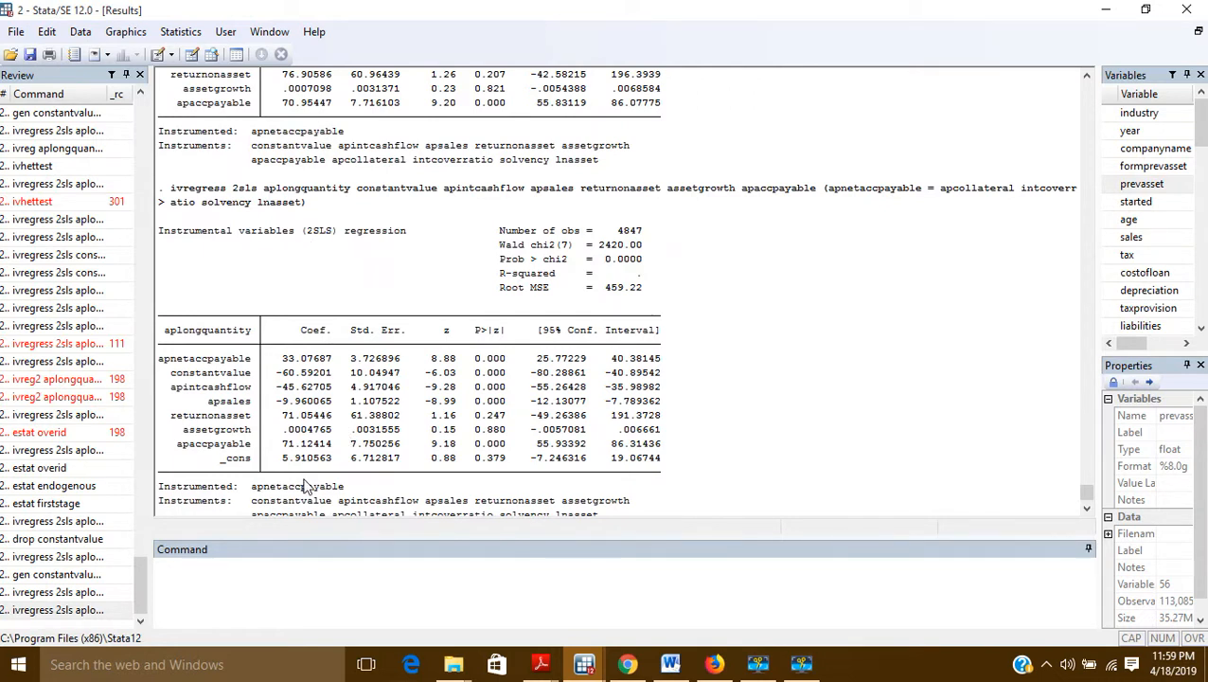
pyautogui.moveTo(357, 189); pyautogui.dragTo(436, 199)
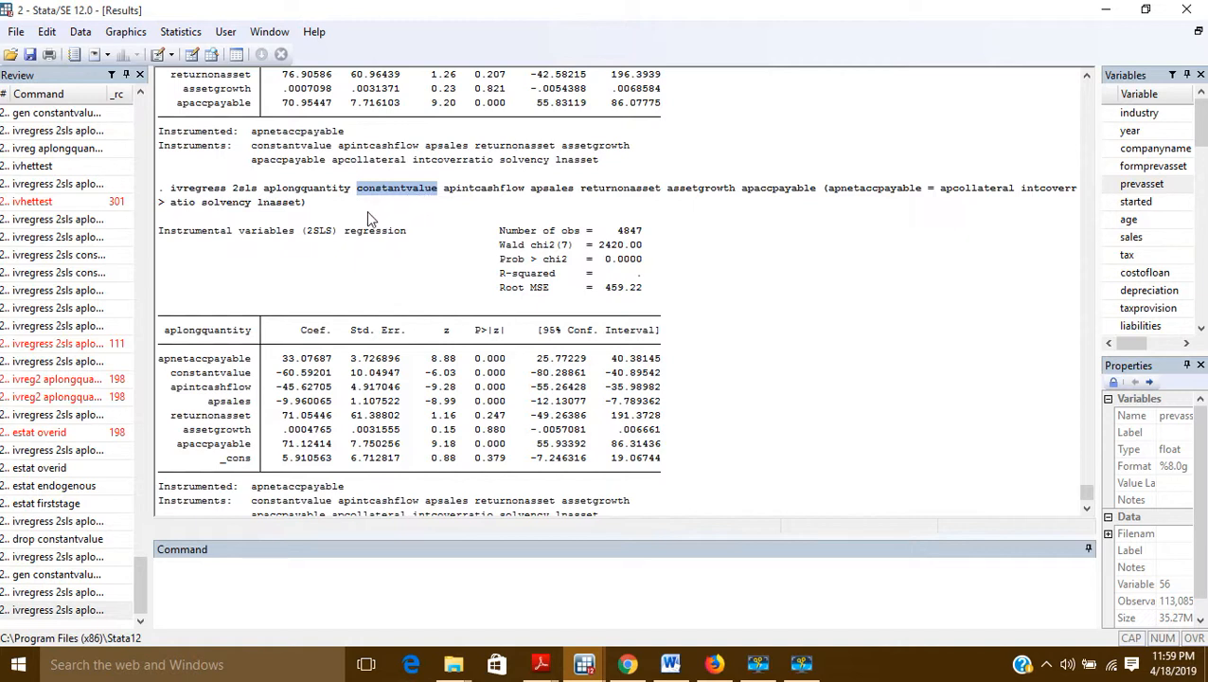
# Review the first regression with the default constant alongside the constantvalue definition and the hascons command
pyautogui.scroll(2, 365, 211)
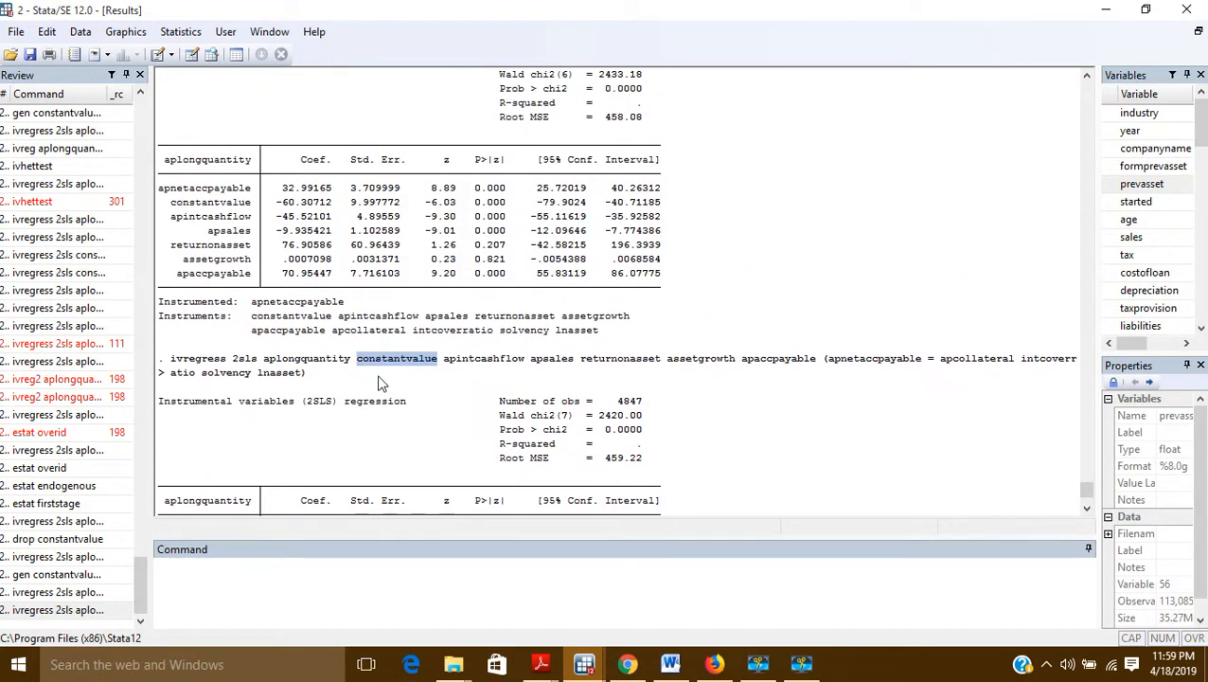
pyautogui.scroll(4, 396, 371)
pyautogui.scroll(8, 399, 375)
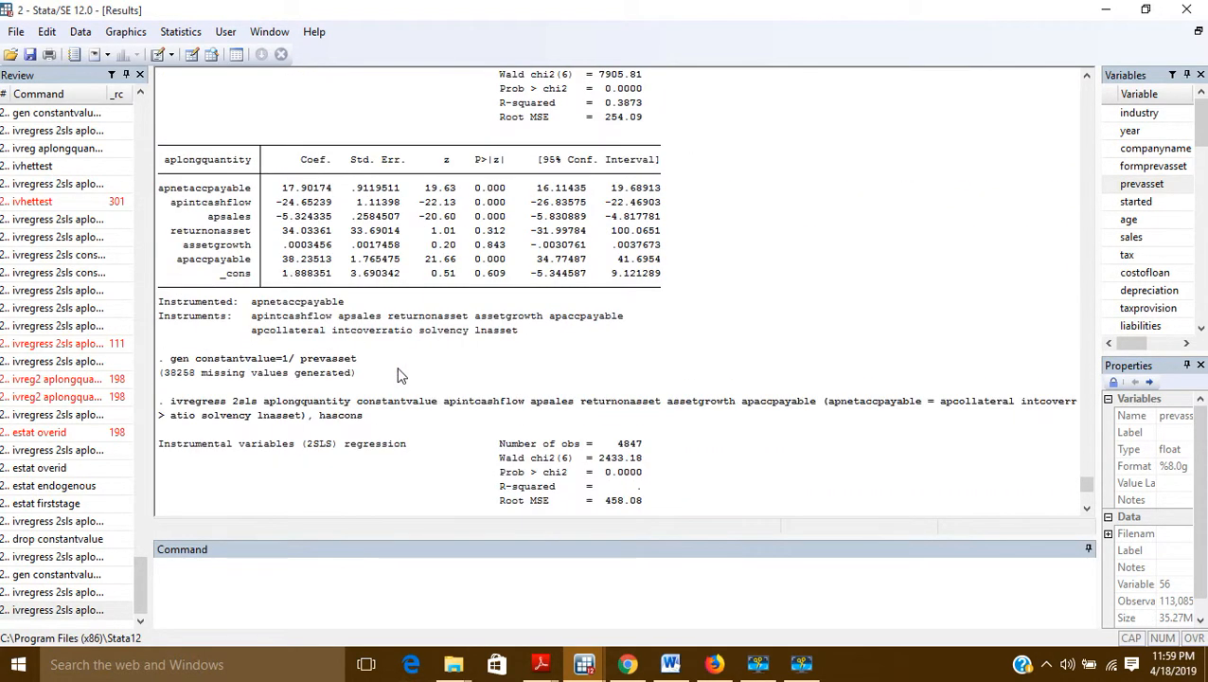
pyautogui.scroll(-4, 360, 253)
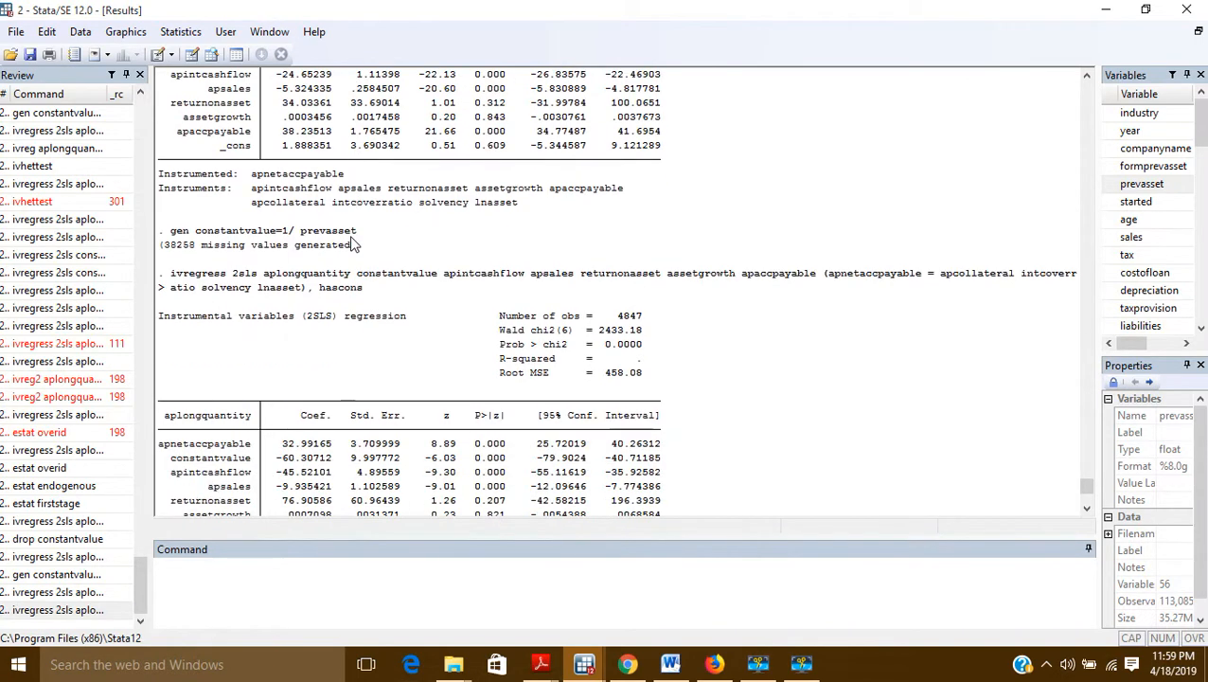
pyautogui.scroll(1, 358, 251)
pyautogui.scroll(4, 331, 134)
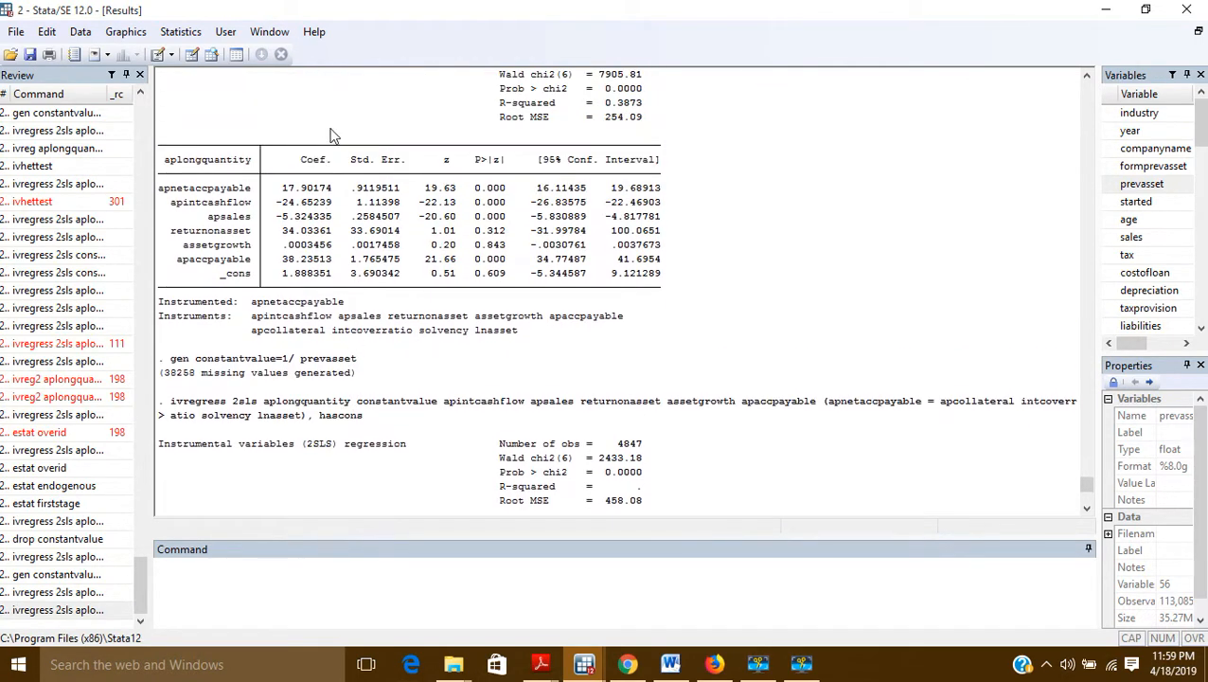
pyautogui.scroll(-3, 353, 244)
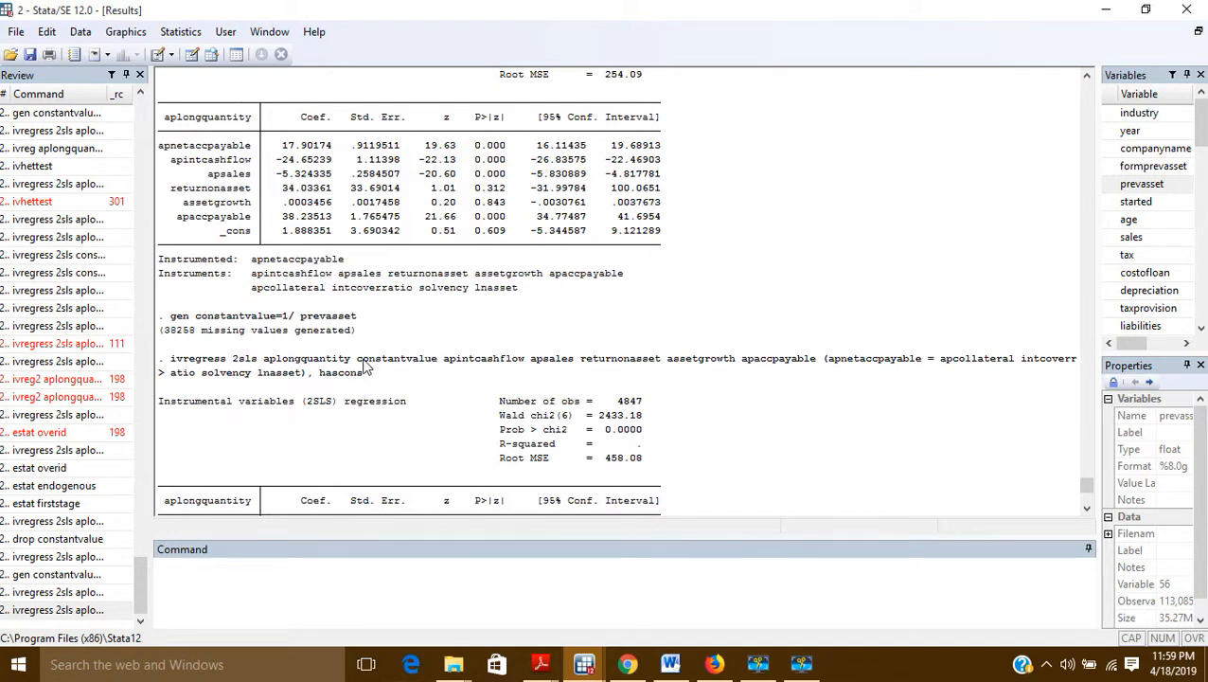
pyautogui.moveTo(358, 360); pyautogui.dragTo(426, 370)
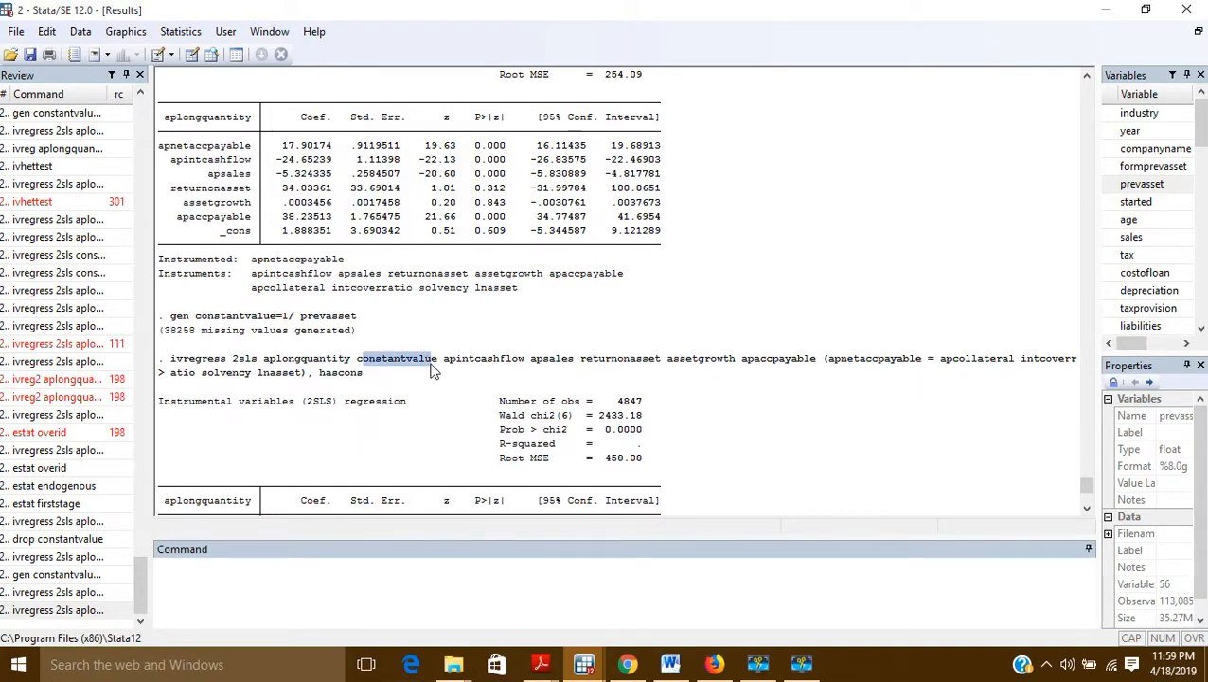
# Examine the apnetaccpayable coefficient and the standard errors of apnetaccpayable and apintcashflow in the first regression
pyautogui.scroll(1, 365, 265)
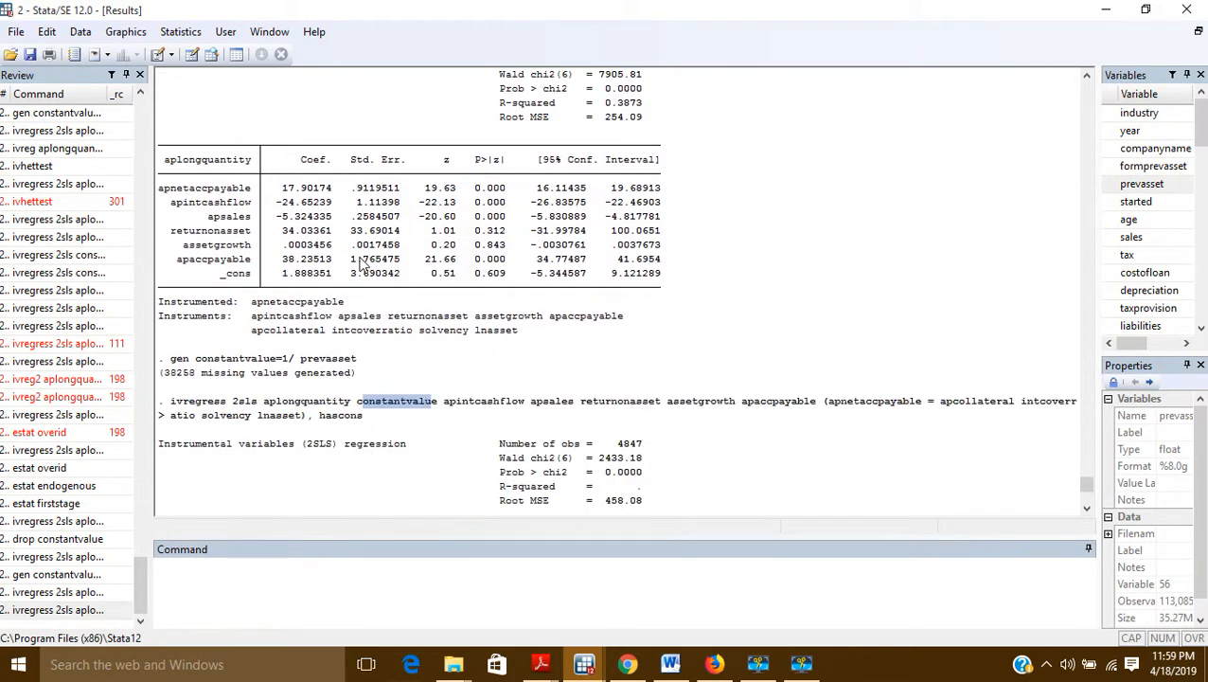
pyautogui.scroll(-2, 291, 208)
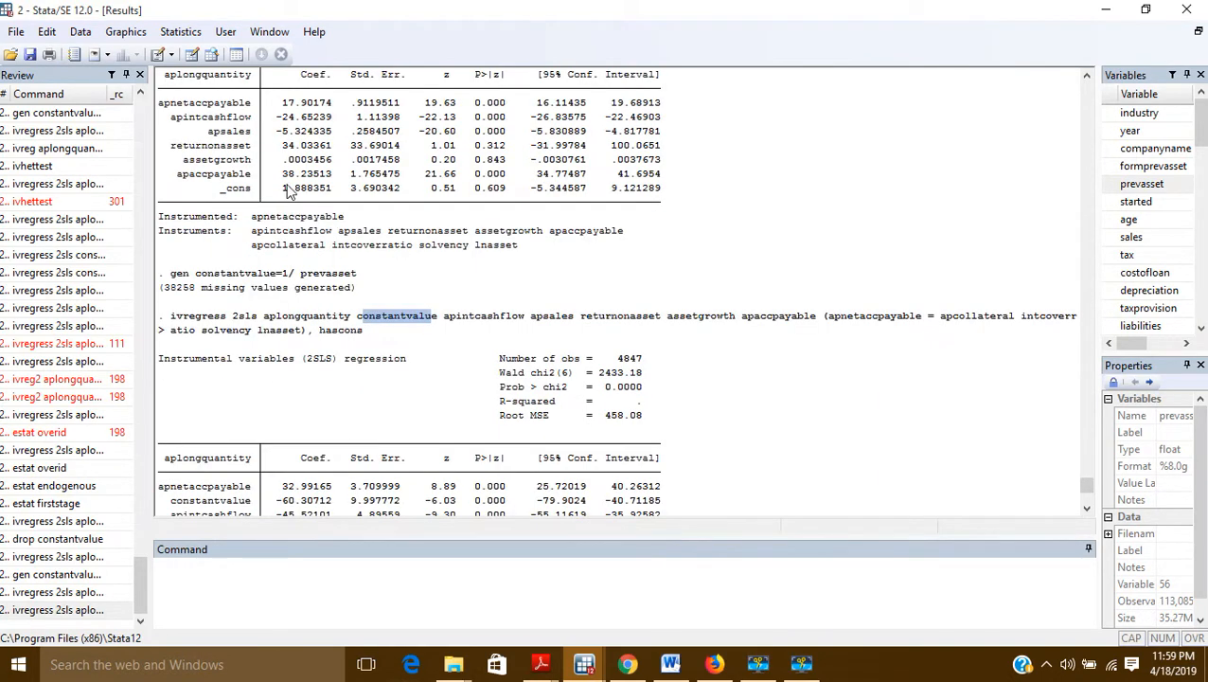
pyautogui.moveTo(282, 102); pyautogui.dragTo(314, 102)
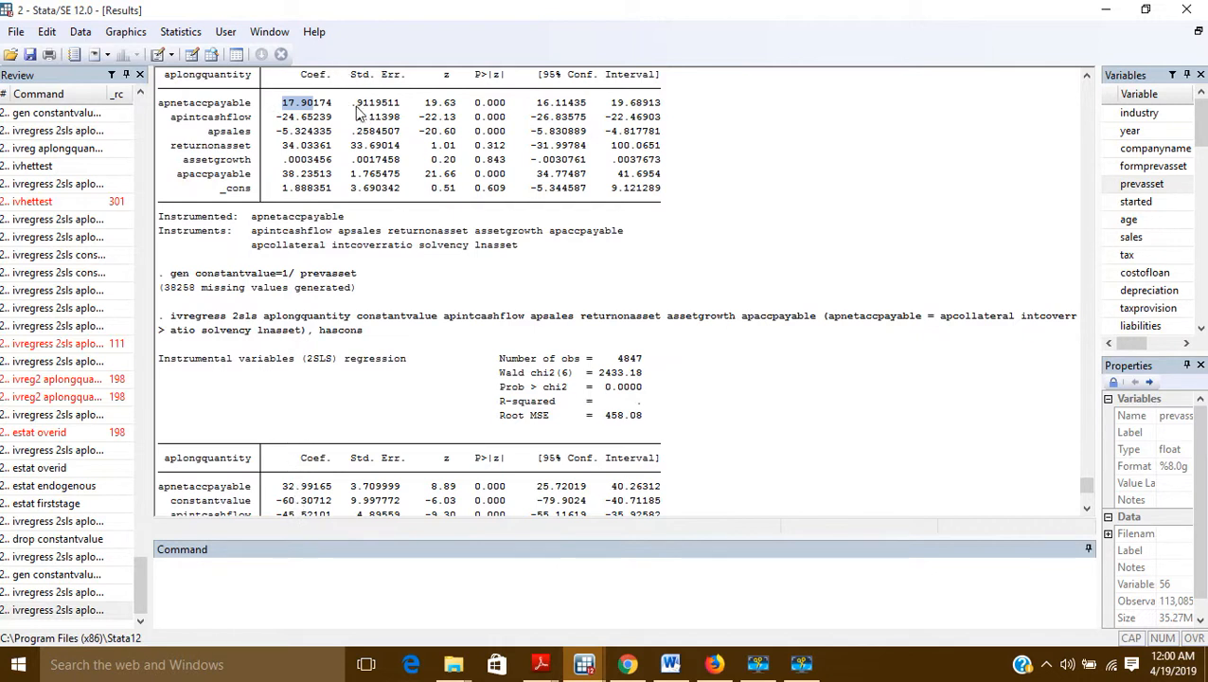
pyautogui.moveTo(356, 106); pyautogui.dragTo(406, 114)
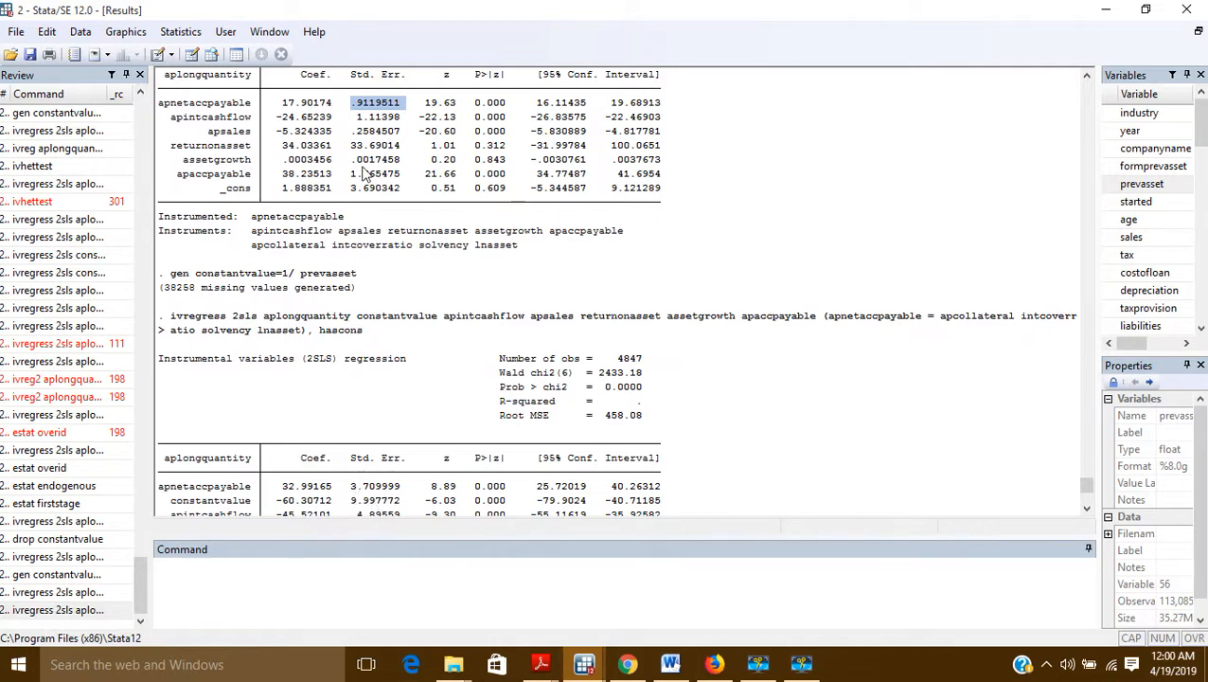
pyautogui.moveTo(357, 117); pyautogui.dragTo(396, 125)
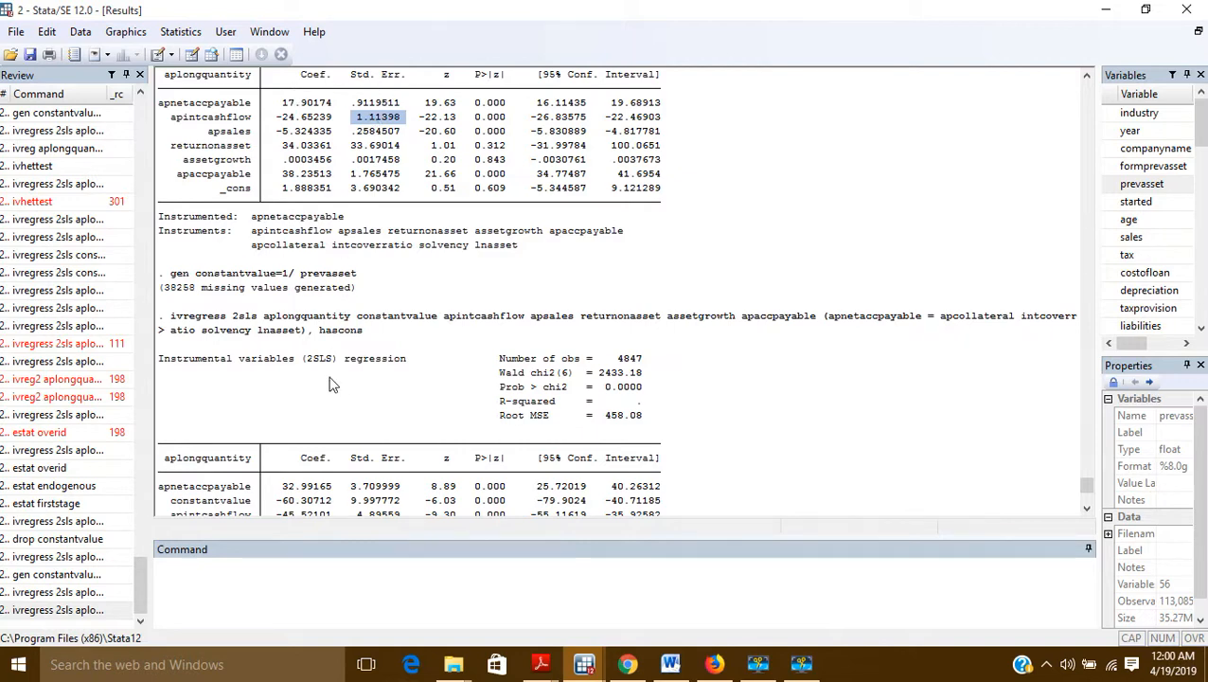
# Examine constantvalue and the hascons option in the hascons command, and the _cons row of the regression without hascons
pyautogui.scroll(1, 333, 383)
pyautogui.moveTo(359, 366); pyautogui.dragTo(439, 372)
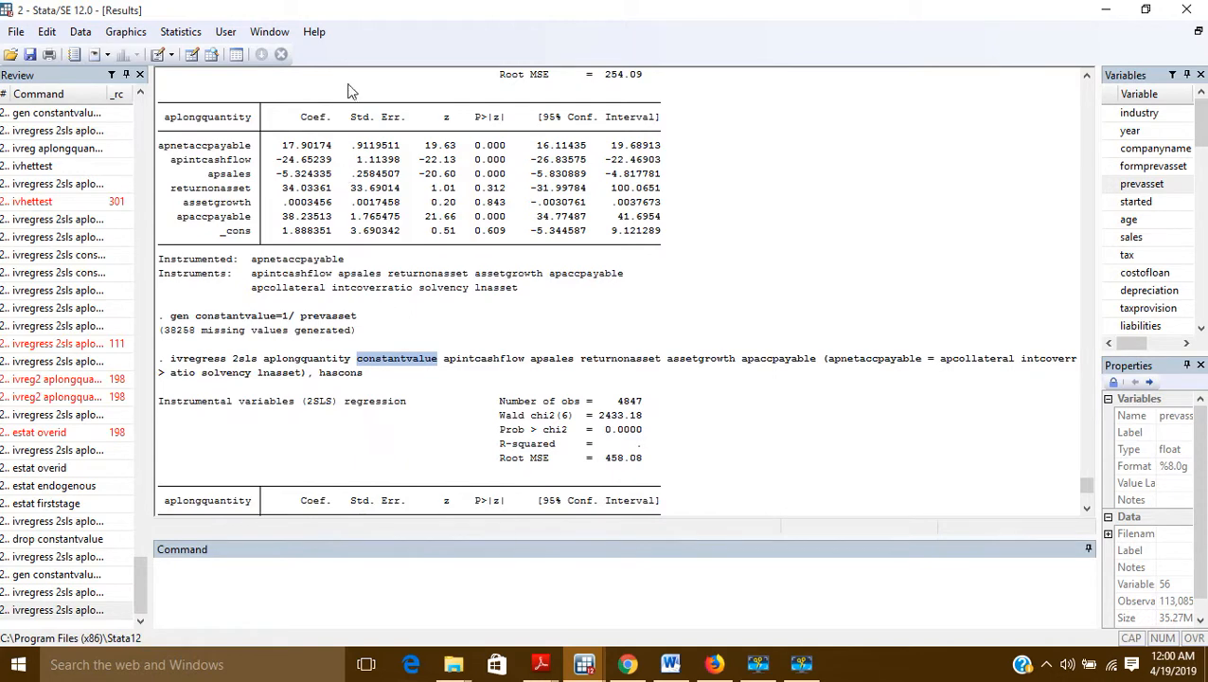
pyautogui.scroll(-5, 378, 308)
pyautogui.scroll(-7, 350, 379)
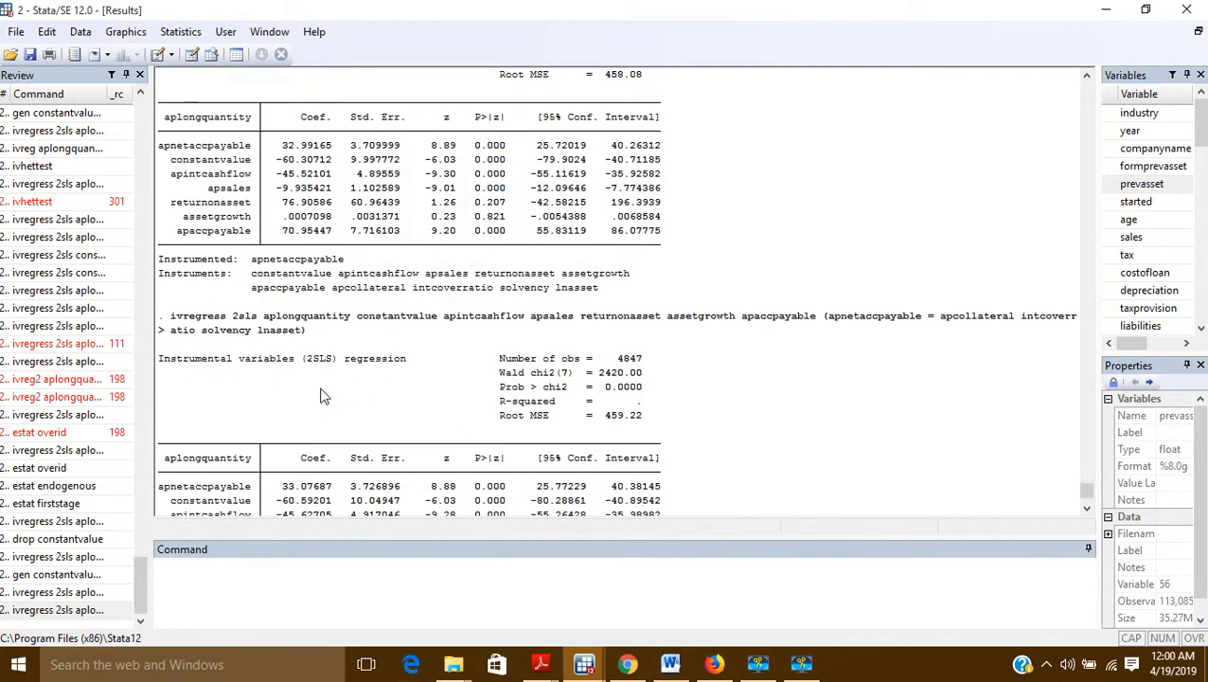
pyautogui.scroll(4, 356, 407)
pyautogui.scroll(1, 328, 210)
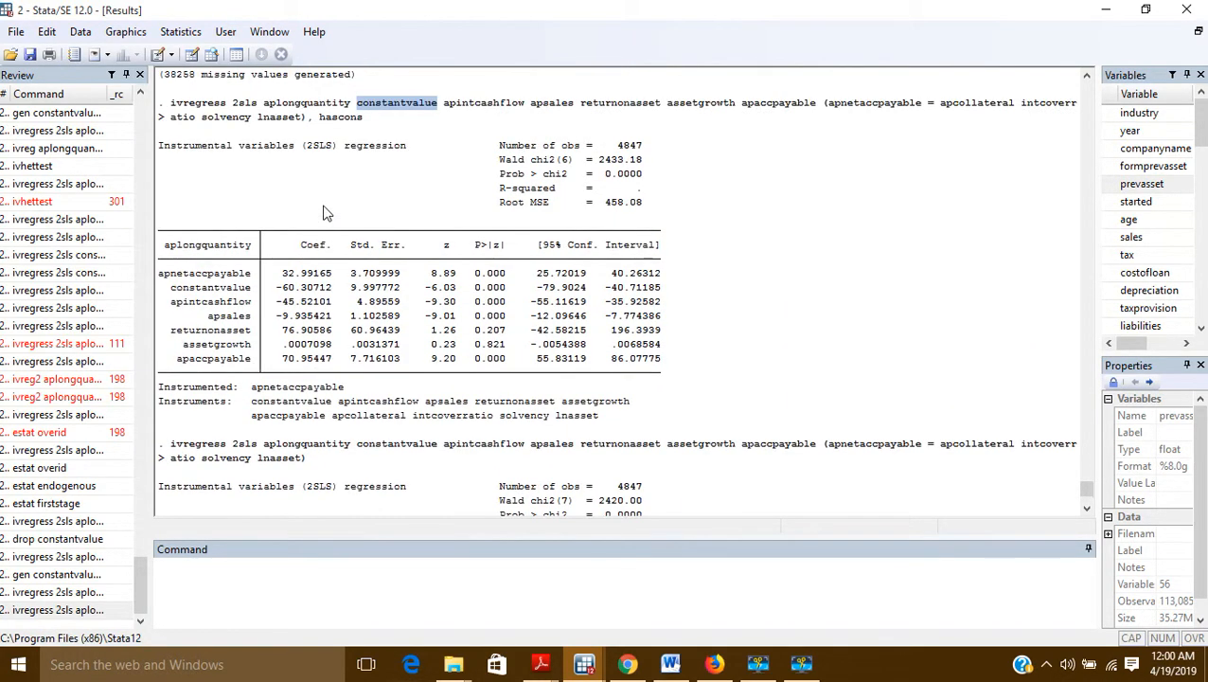
pyautogui.moveTo(320, 117); pyautogui.dragTo(365, 119)
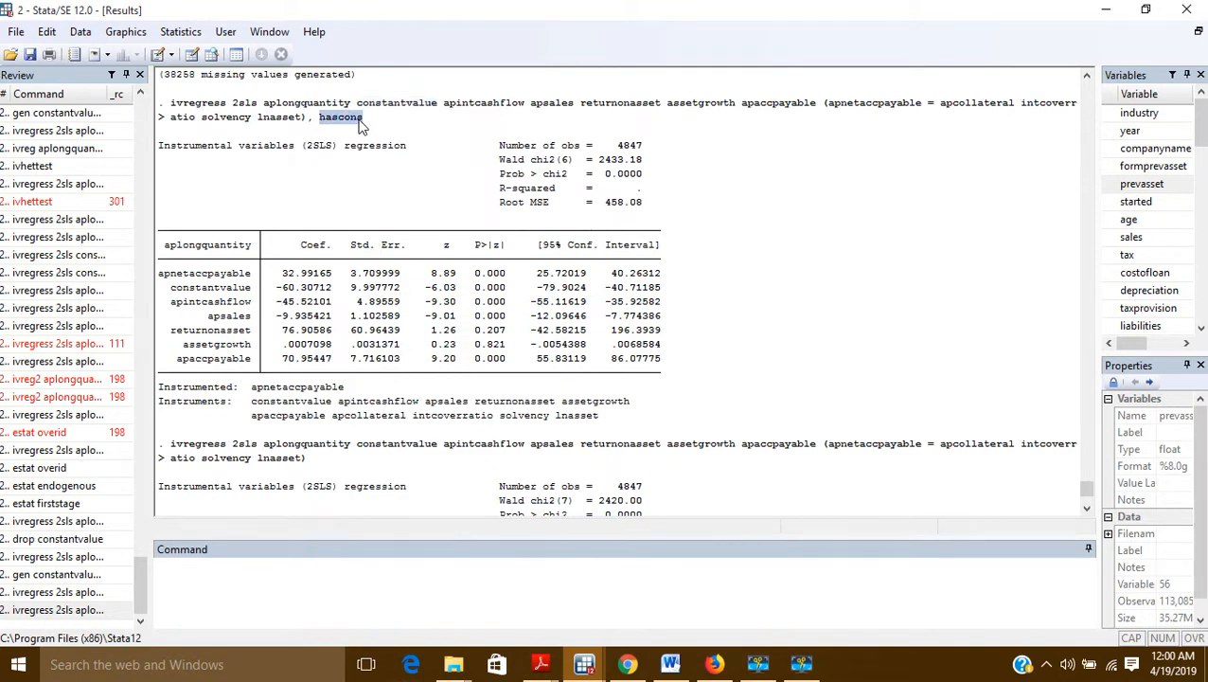
pyautogui.scroll(-4, 322, 205)
pyautogui.scroll(-2, 332, 474)
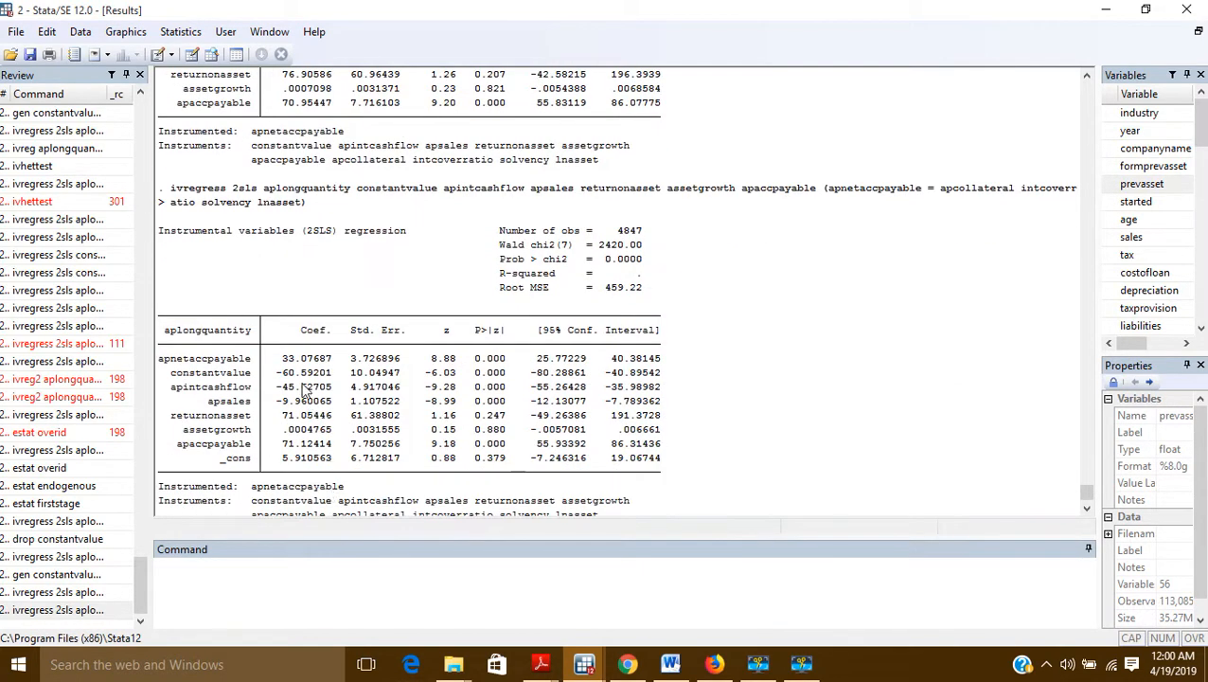
pyautogui.moveTo(222, 461); pyautogui.dragTo(254, 466)
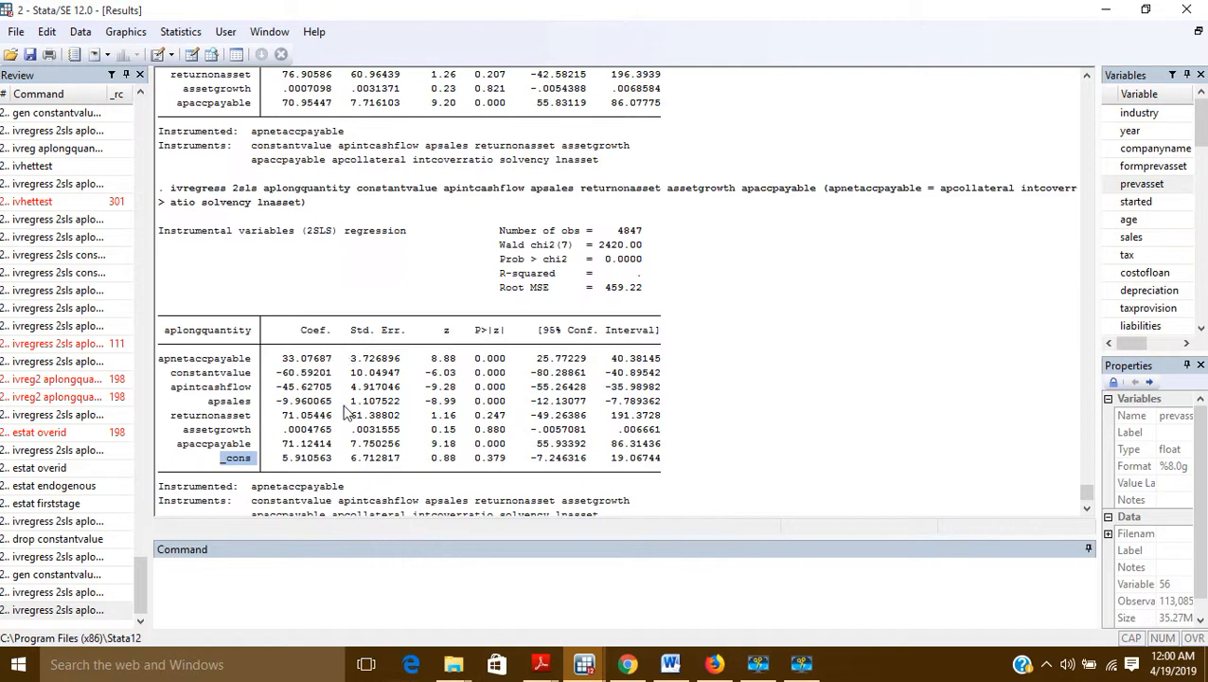
# Recheck the constantvalue regressor in the hascons command and review both constantvalue regressions' coefficient tables
pyautogui.scroll(5, 316, 390)
pyautogui.scroll(-5, 293, 348)
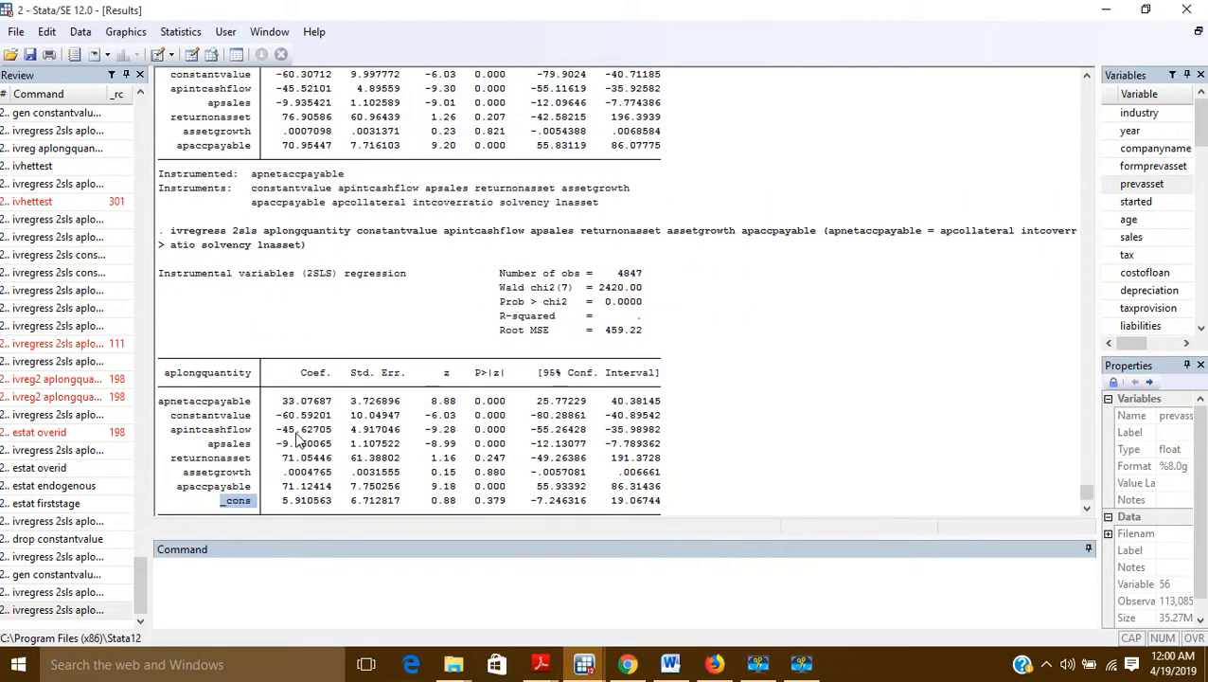
pyautogui.scroll(2, 310, 275)
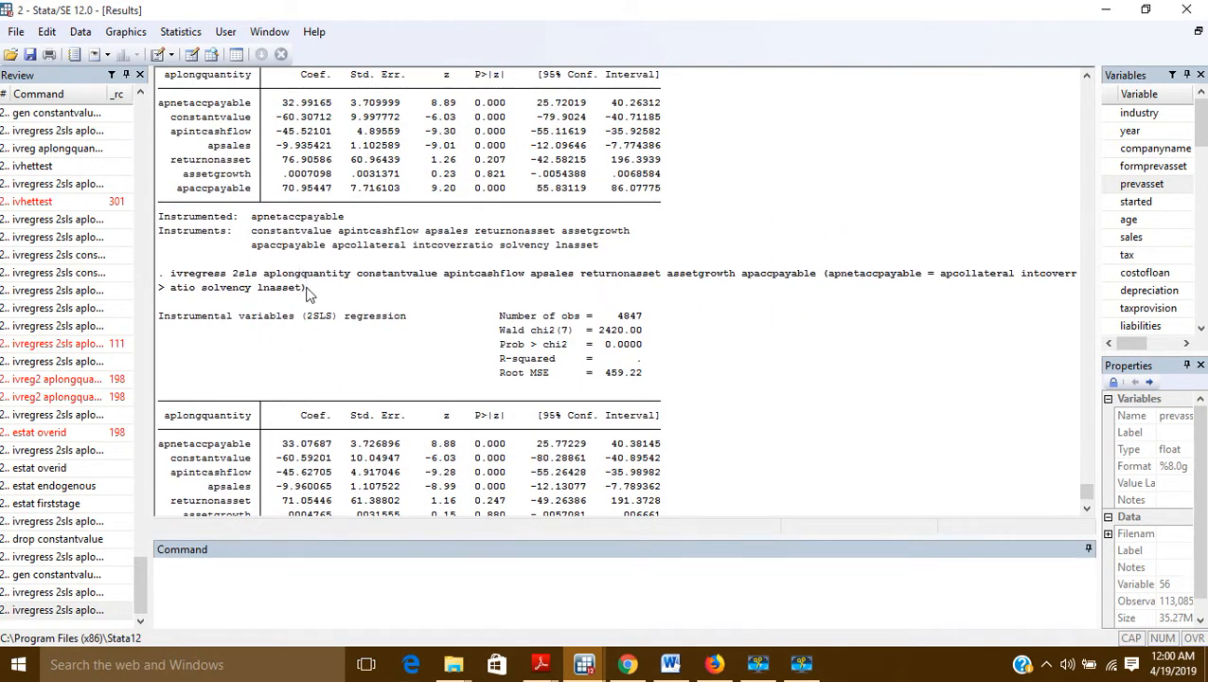
pyautogui.scroll(2, 305, 228)
pyautogui.scroll(2, 305, 210)
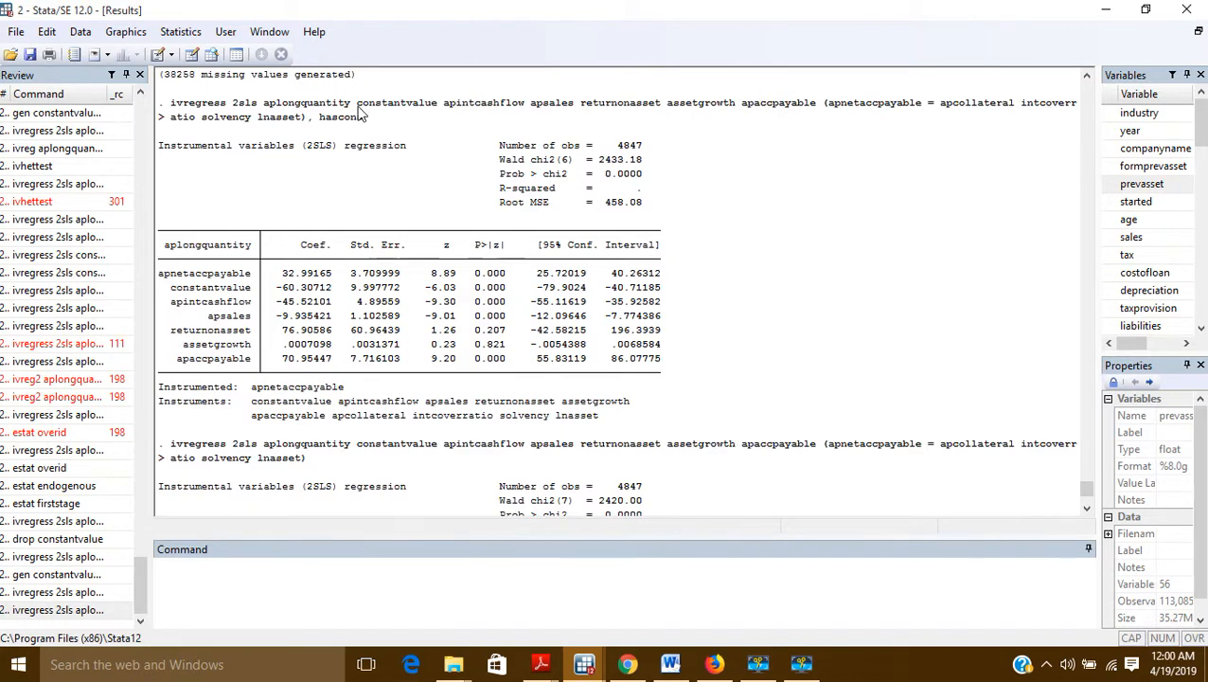
pyautogui.moveTo(357, 104); pyautogui.dragTo(436, 112)
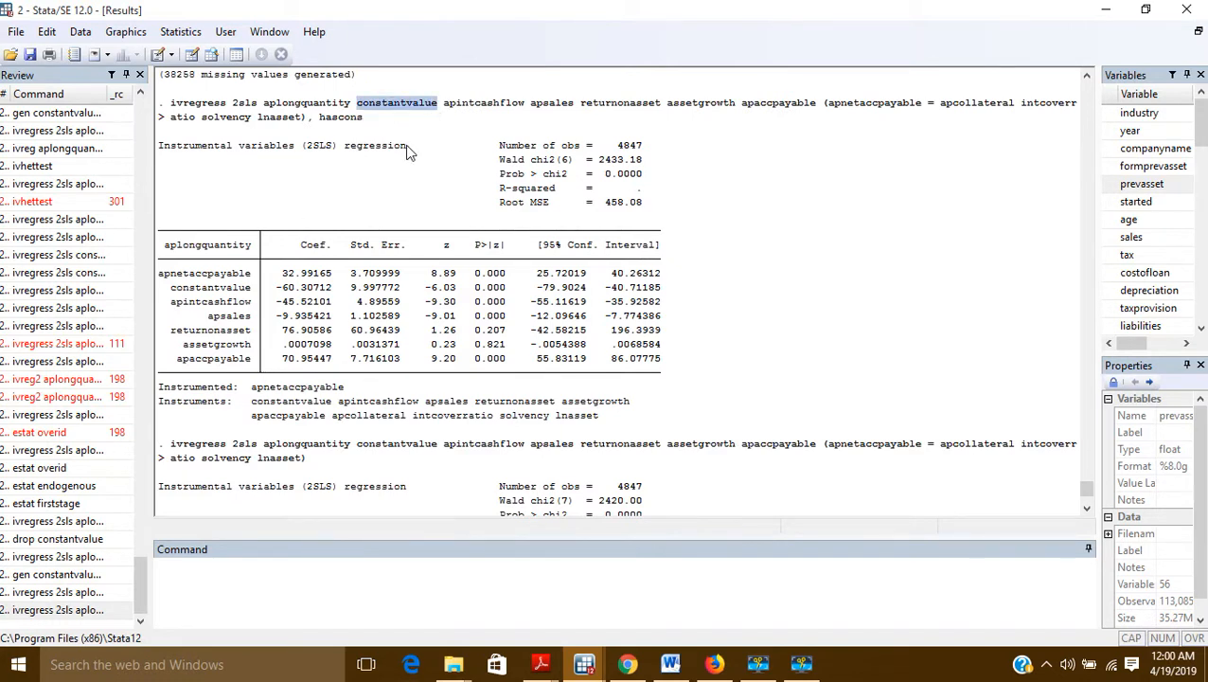
pyautogui.scroll(-3, 332, 243)
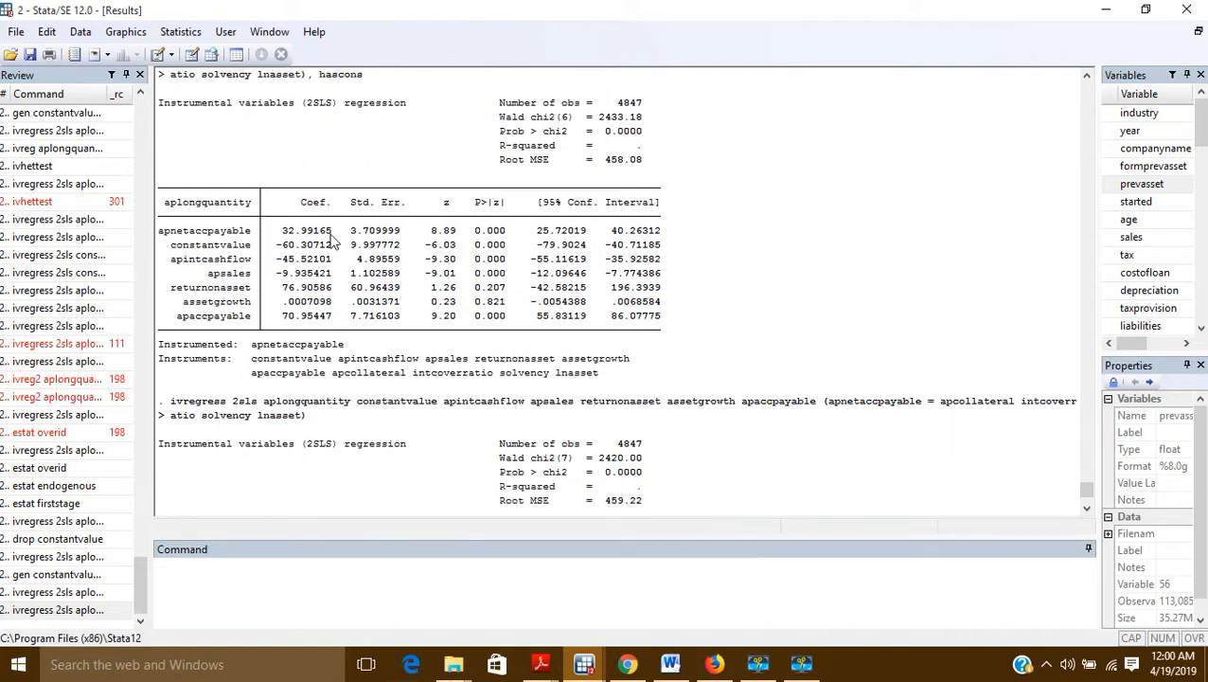
pyautogui.scroll(-3, 276, 322)
pyautogui.scroll(-1, 276, 322)
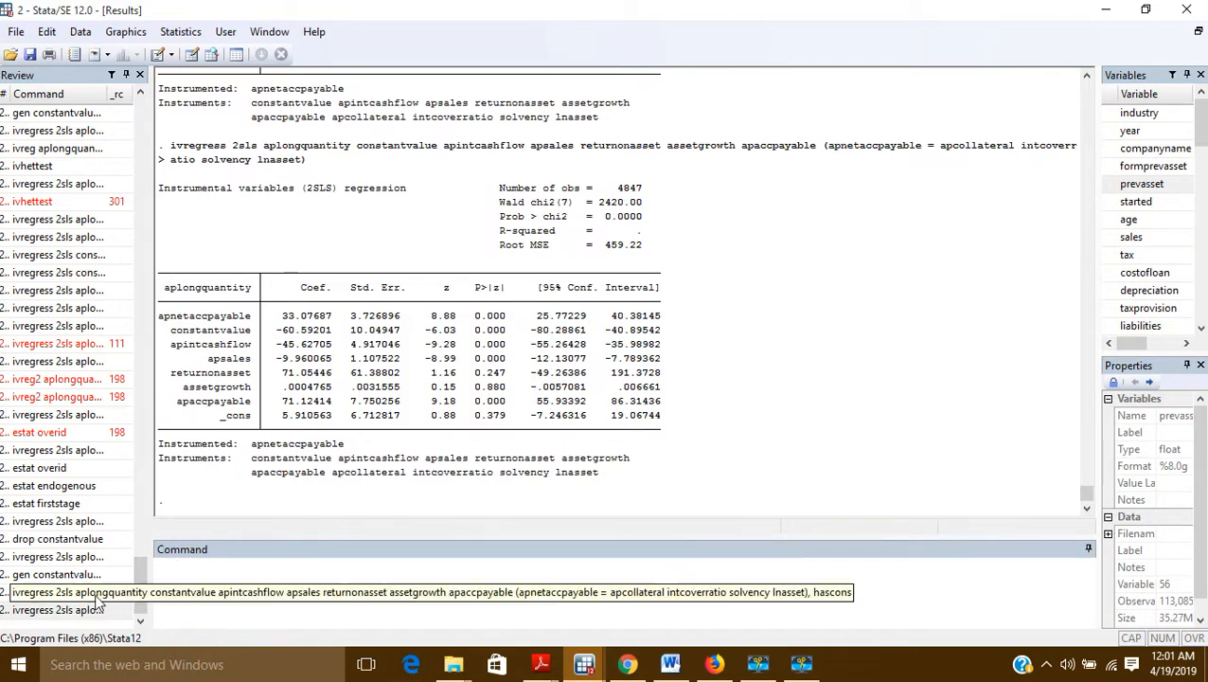
# Rerun the latest 2SLS regression of aplongquantity on constantvalue and the other regressors with the nocons option added
pyautogui.click(54, 615)
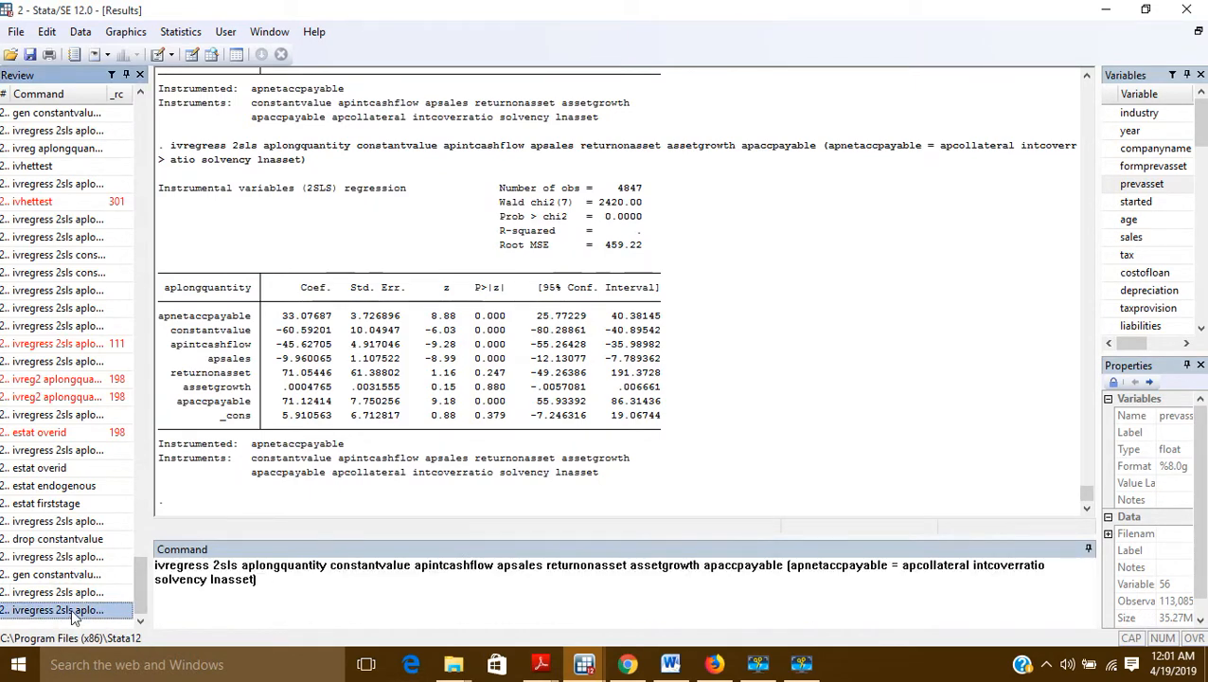
pyautogui.write(', ')
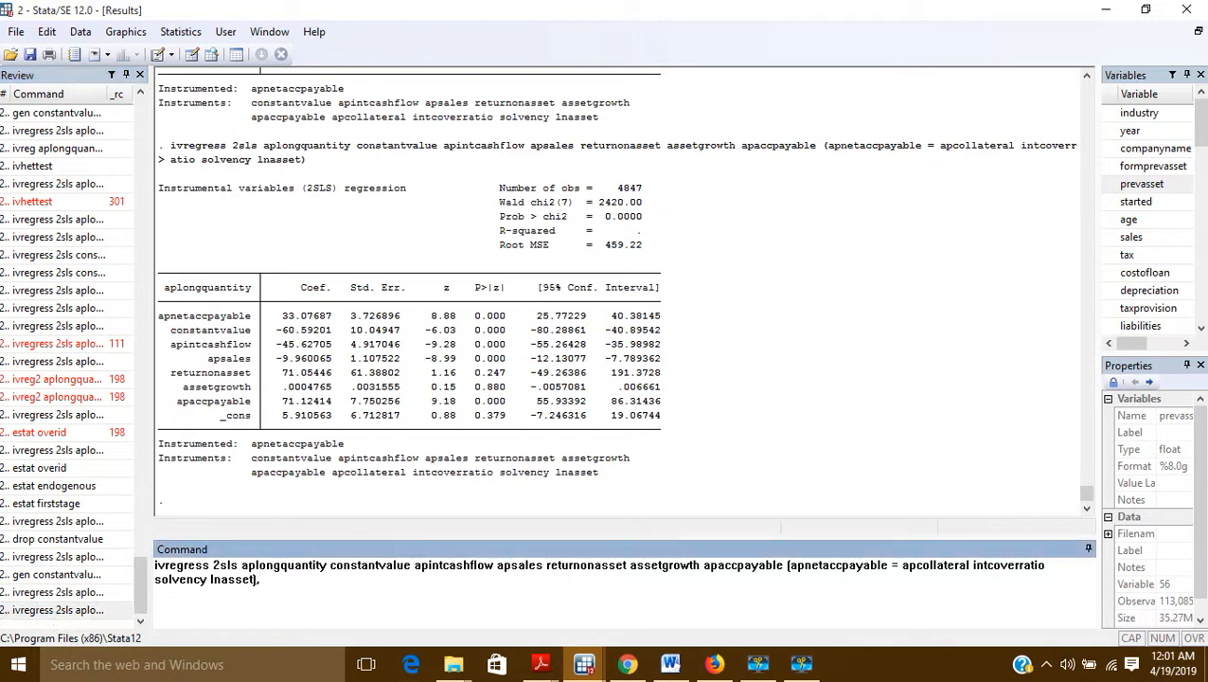
pyautogui.write('nocons')
pyautogui.press('Return')
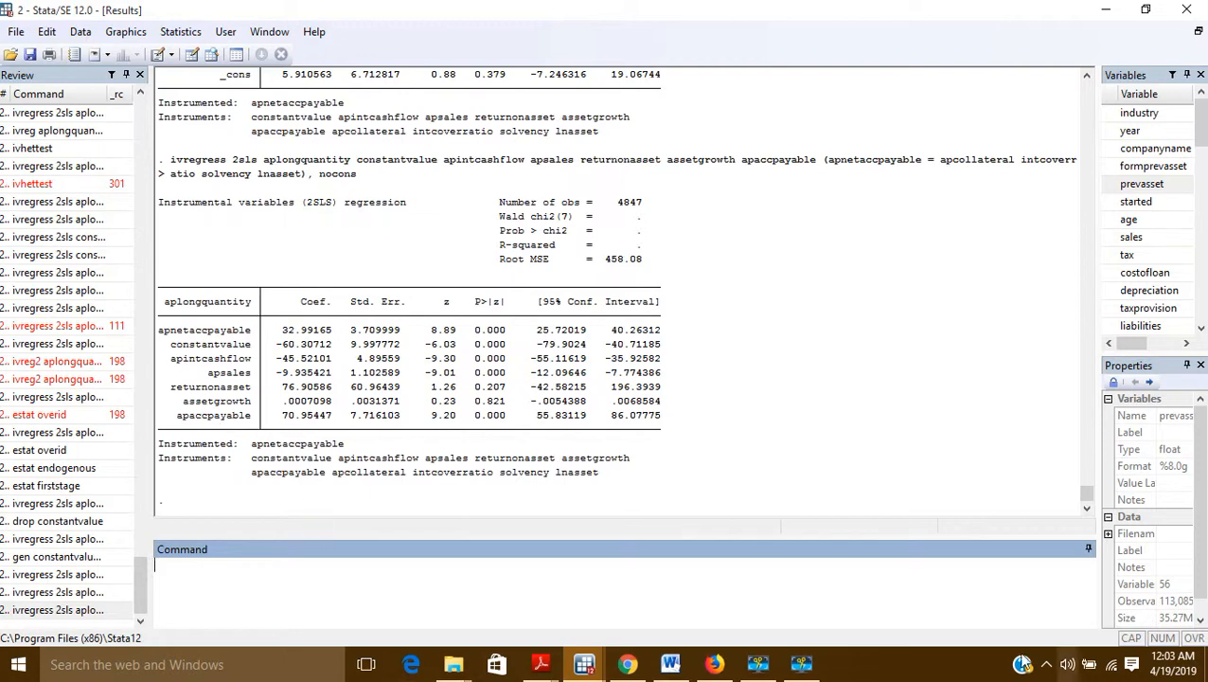
pyautogui.click(769, 666)
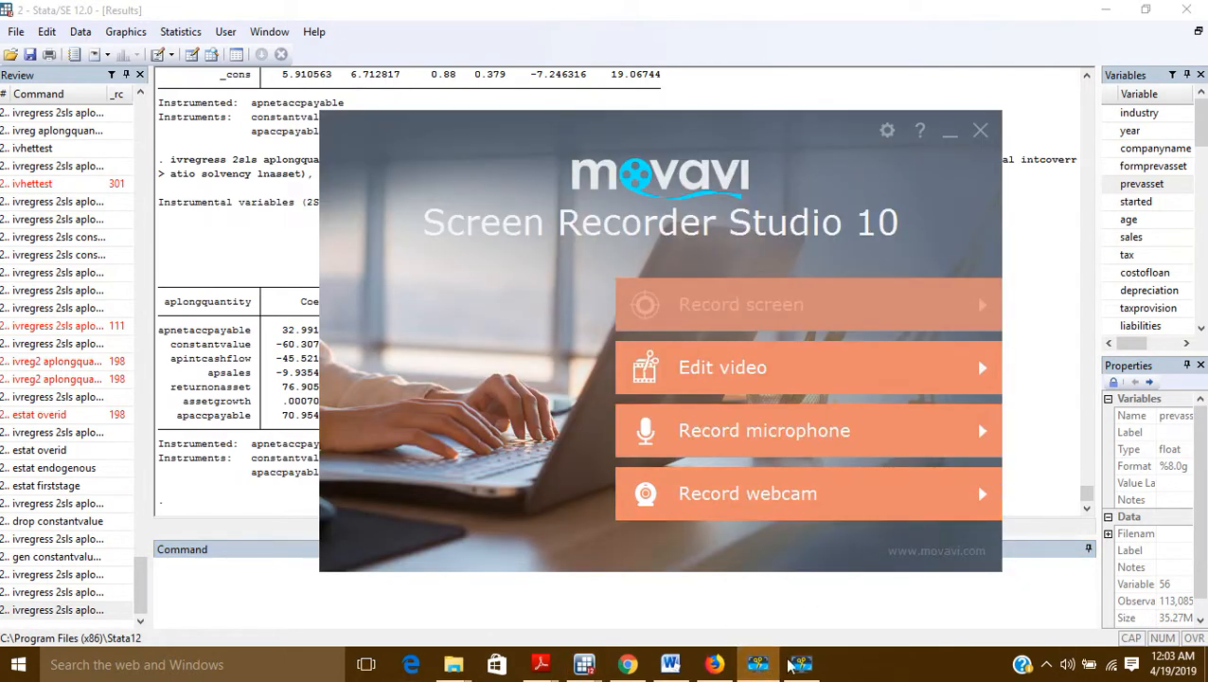
pyautogui.click(803, 666)
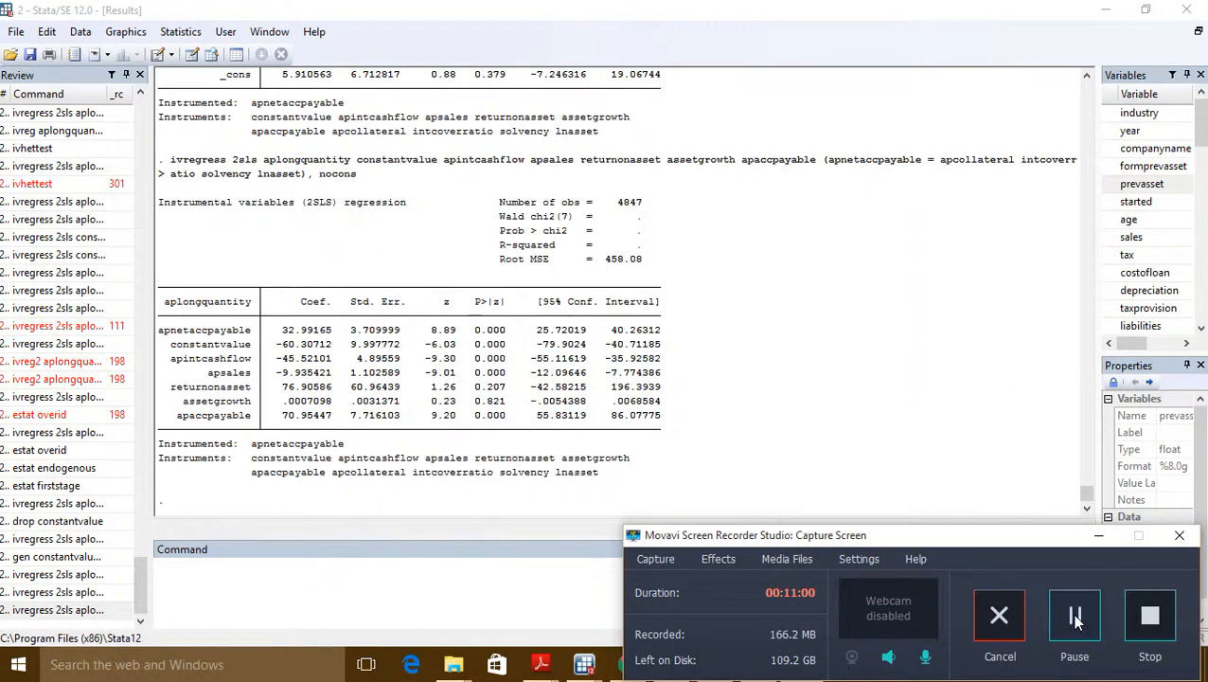